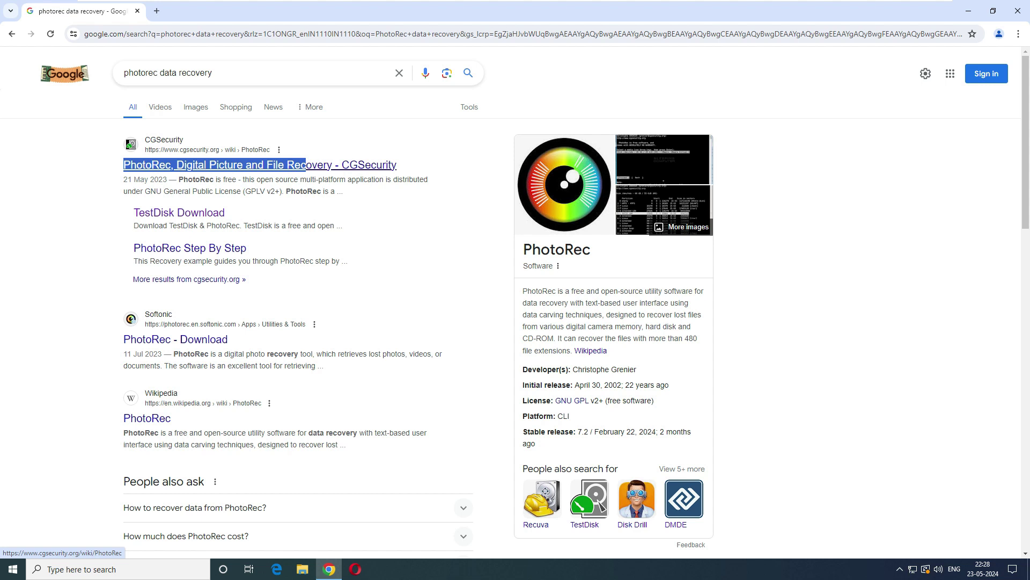
- Open CGSecurity's PhotoRec page from the search results and go to its TestDisk download page
left_click_drag(133, 212, 227, 213)
left_click(231, 165)
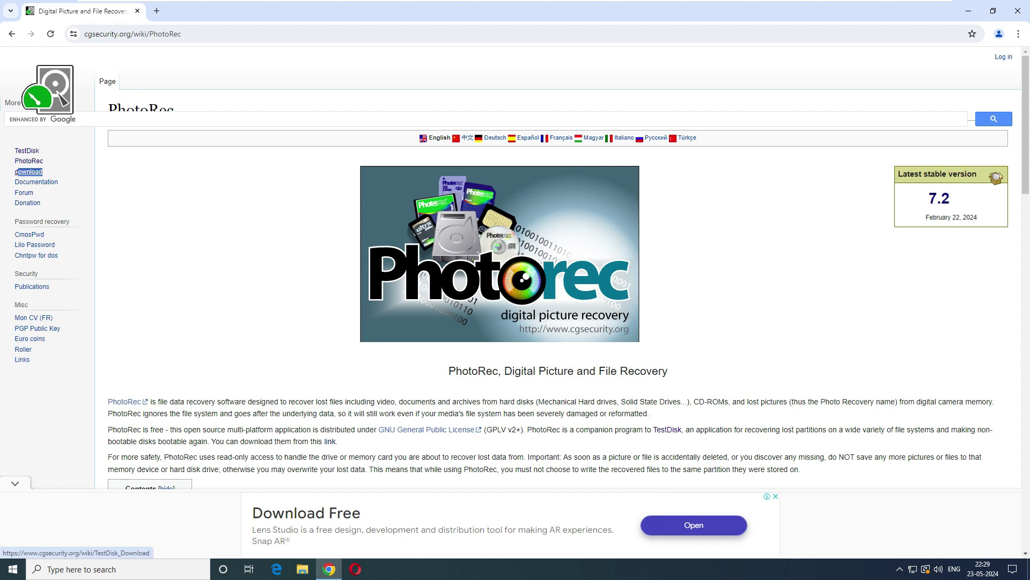
left_click(29, 172)
left_click(11, 34)
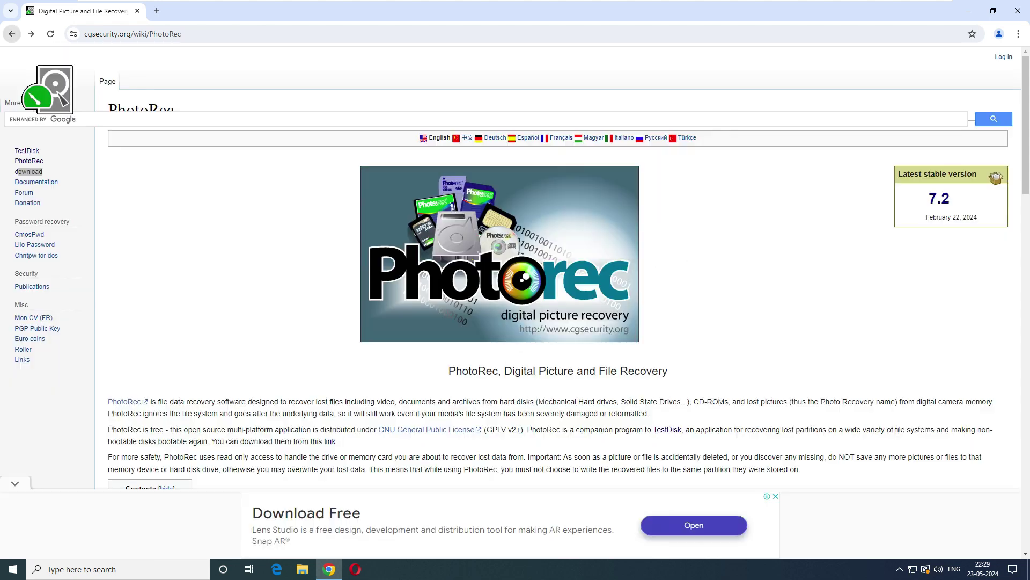
left_click(29, 172)
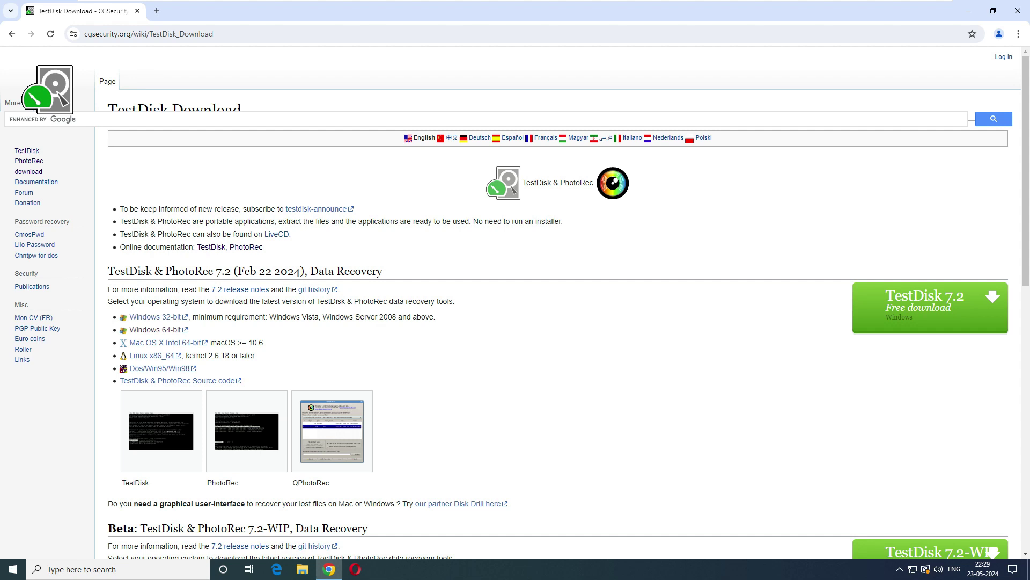
- Review the operating-system download options for TestDisk & PhotoRec 7.2 and the minimum Windows requirements
left_click_drag(108, 301, 182, 381)
left_click(300, 354)
left_click_drag(118, 316, 264, 317)
left_click(212, 317)
left_click(264, 317)
left_click_drag(323, 316, 398, 316)
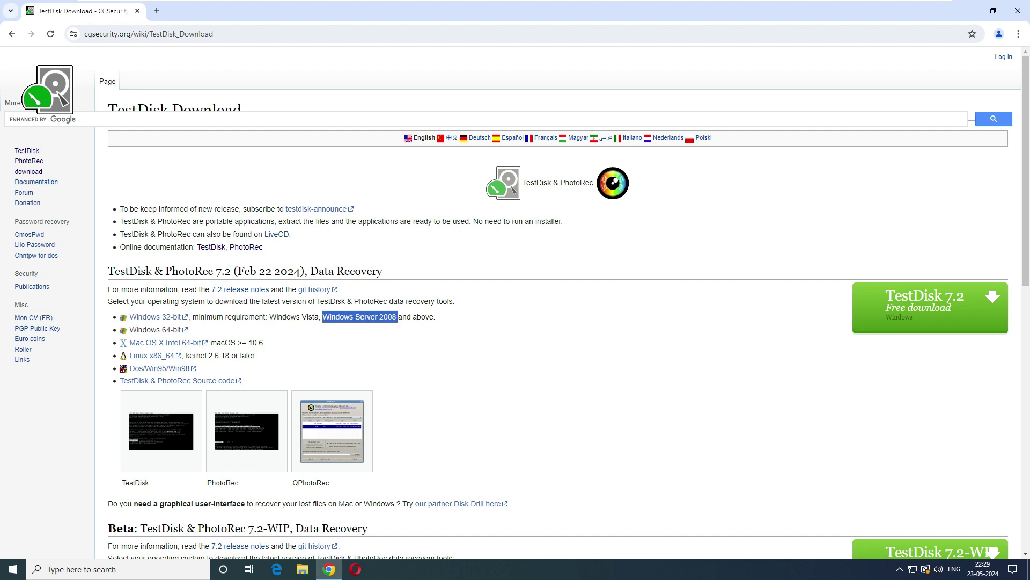
left_click(398, 316)
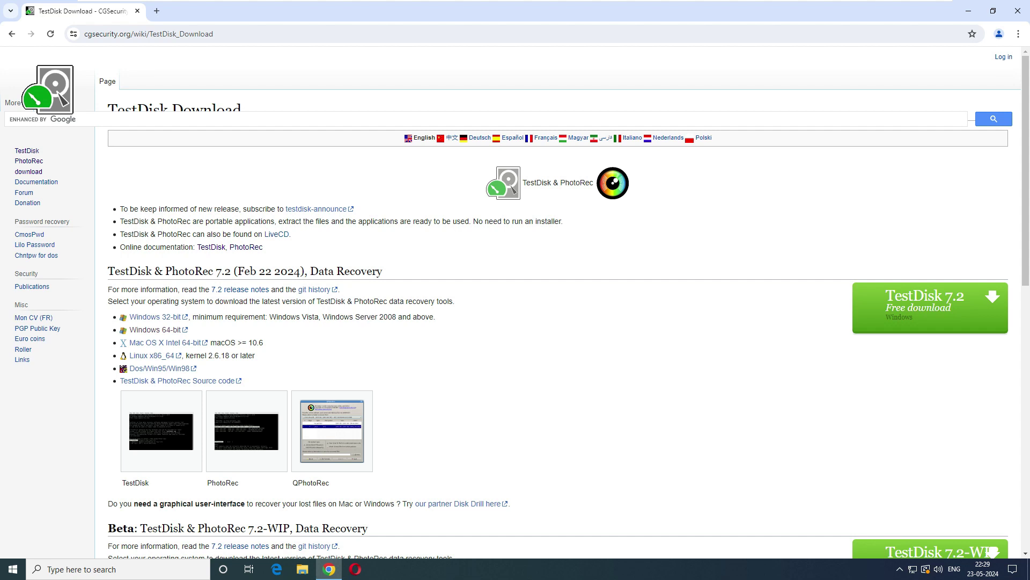
left_click_drag(323, 317, 396, 317)
left_click(396, 316)
left_click_drag(323, 317, 400, 317)
left_click(399, 317)
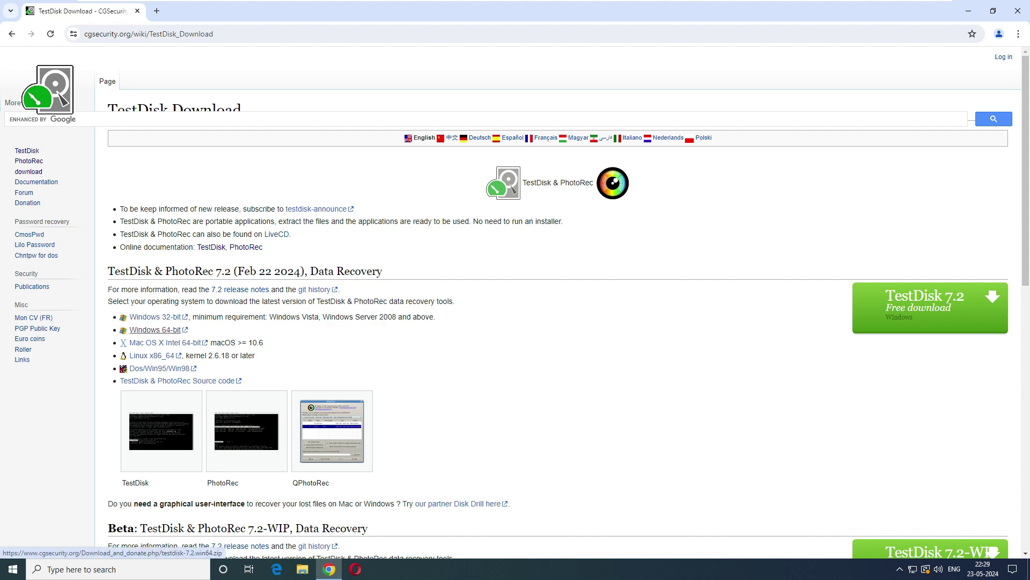
- Download the Windows 64-bit build, testdisk-7.2.win64.zip, and show it in a maximized Downloads folder window
left_click(155, 329)
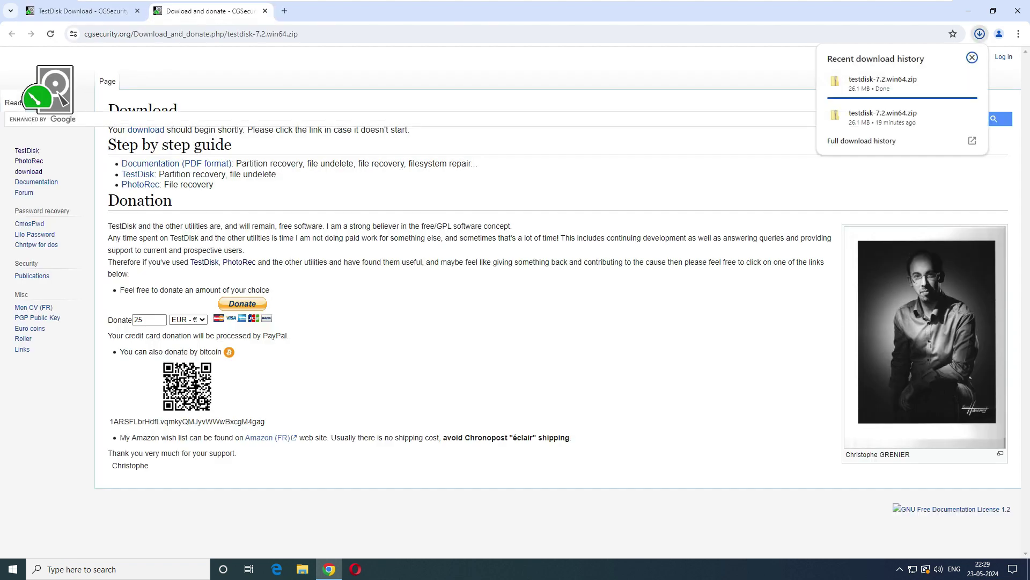
left_click(951, 81)
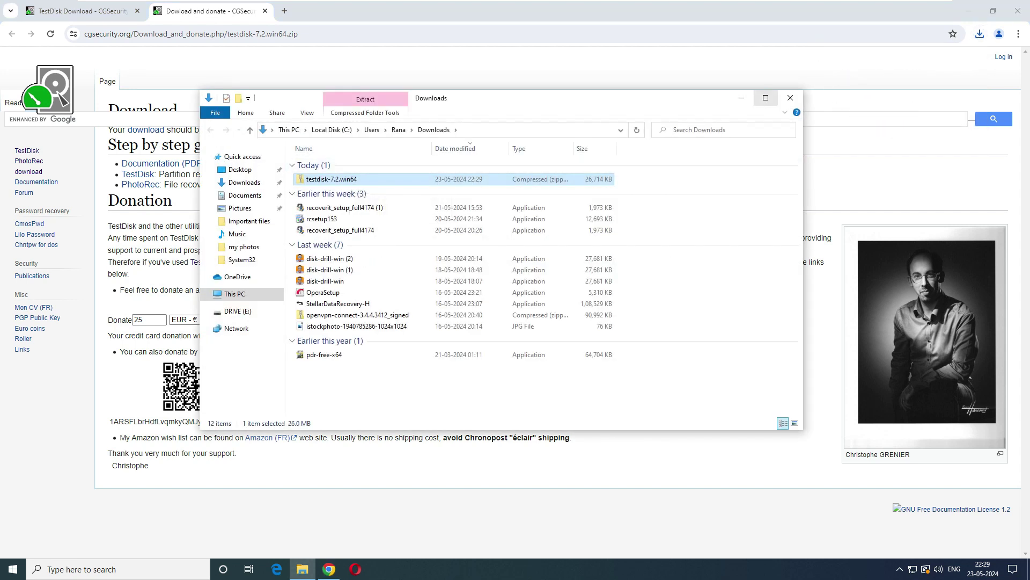
left_click(766, 97)
left_click(132, 85)
left_click(161, 72)
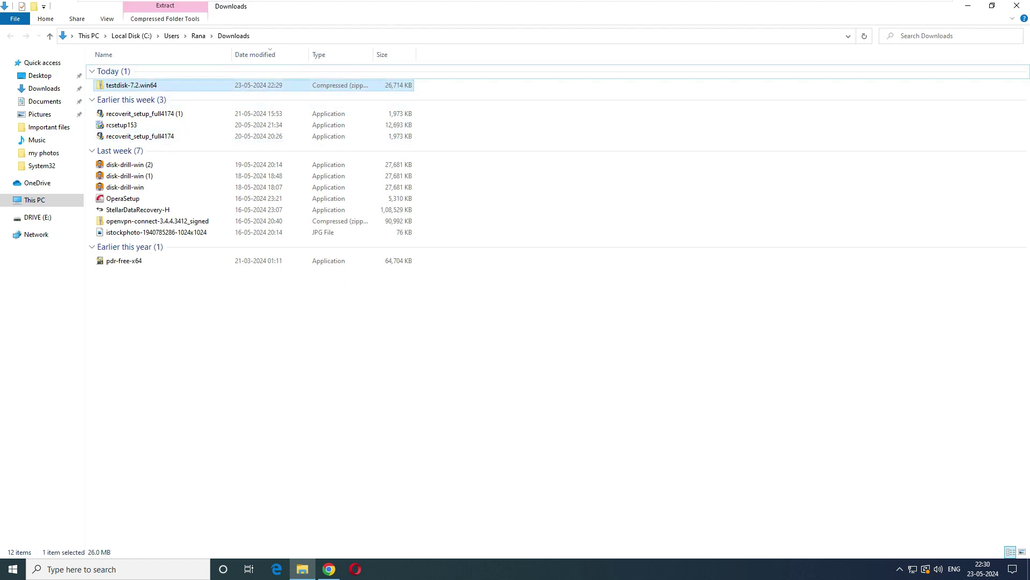
- Extract the testdisk-7.2.win64 archive into the Downloads folder and close the extracted folder's extra window
right_click(135, 85)
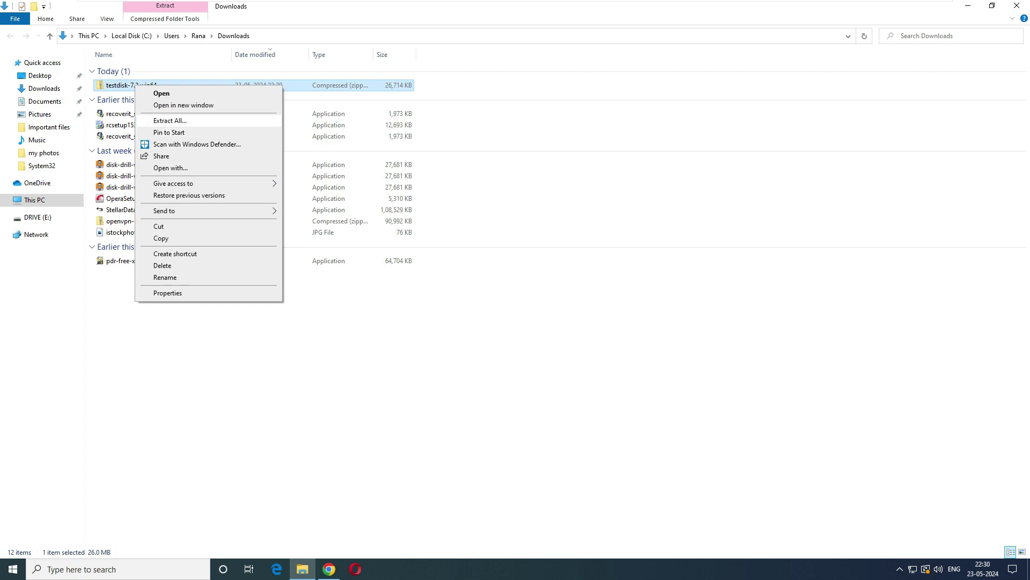
key("Up")
key("Return")
key("Return")
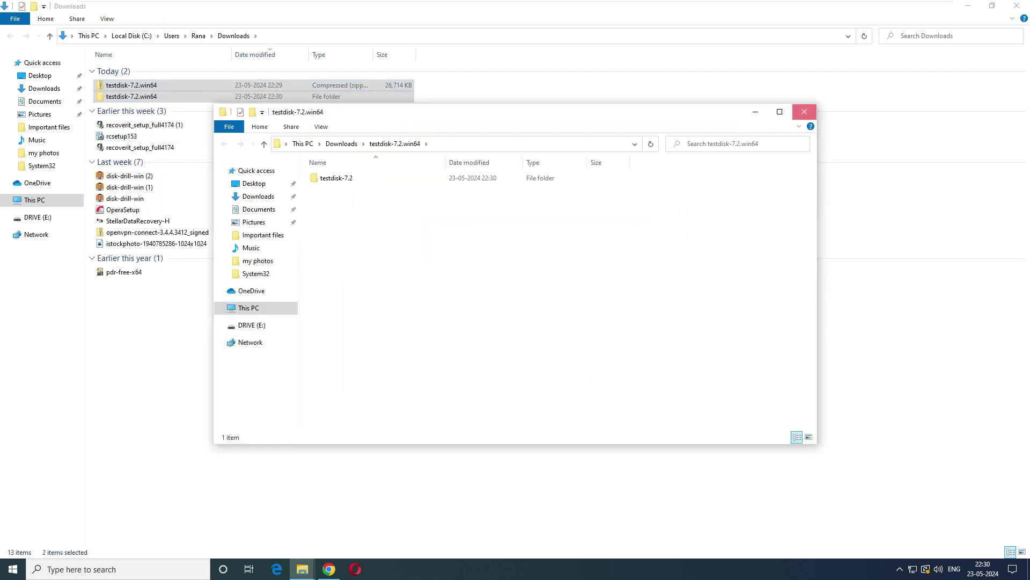
left_click(804, 111)
left_click(343, 301)
- Open the testdisk-7.2 folder inside the extracted testdisk-7.2.win64 folder
left_click(132, 96)
key("Return")
key("Down")
key("Return")
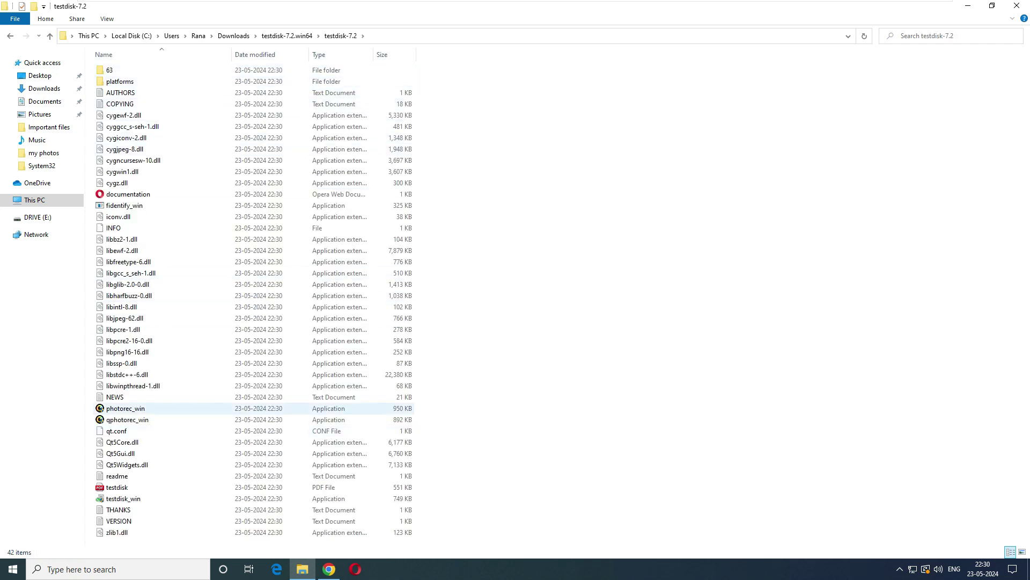
- Run photorec_win with permission to make changes, view its command-line media selection, and close it
left_click(125, 408)
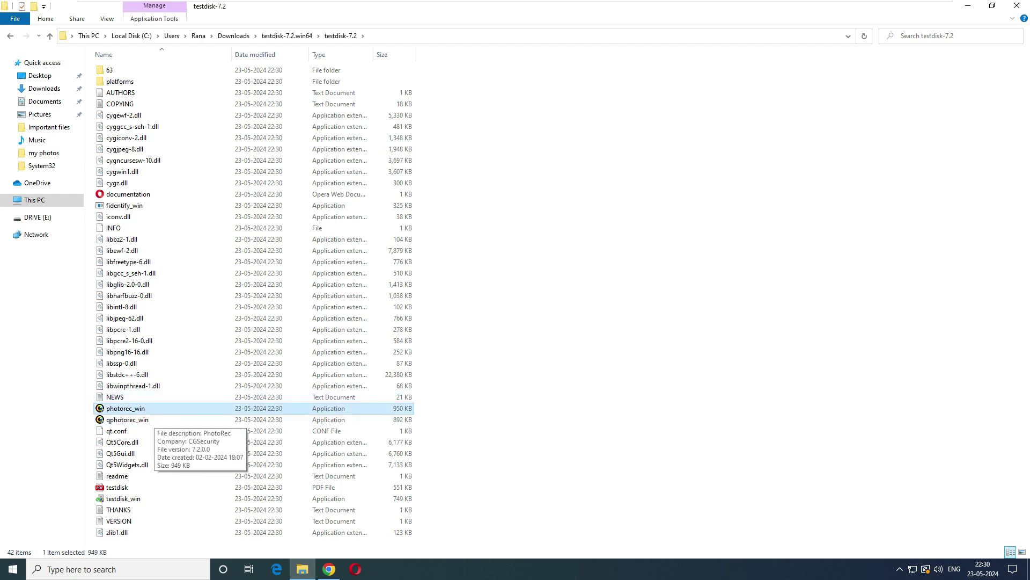
double_click(153, 410)
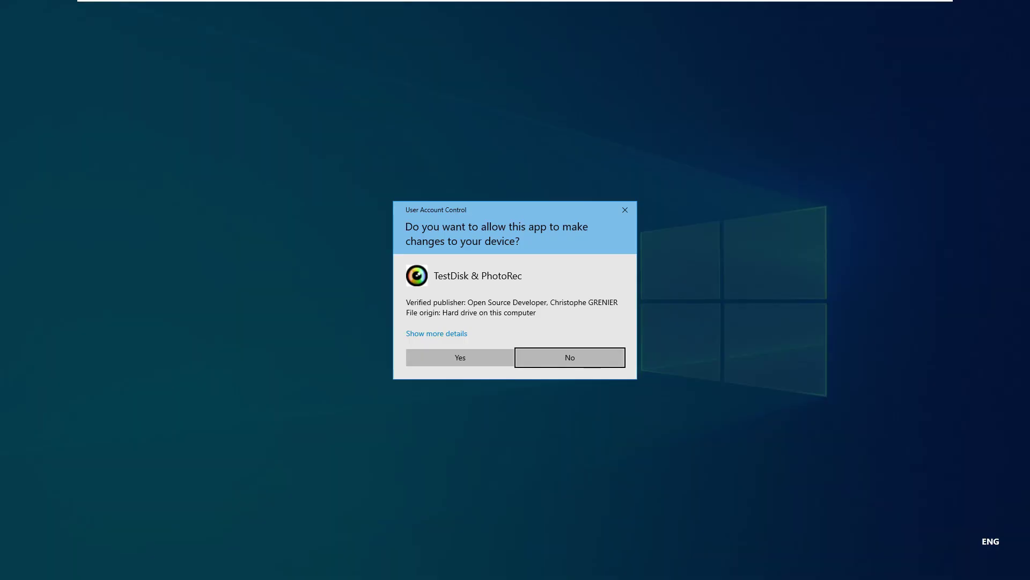
left_click(459, 357)
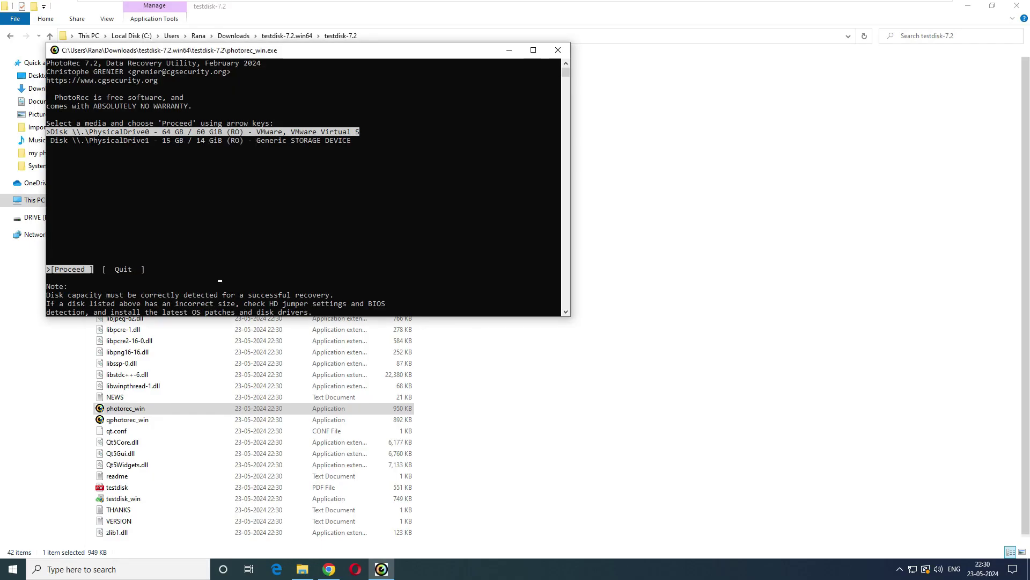
left_click_drag(359, 174, 48, 62)
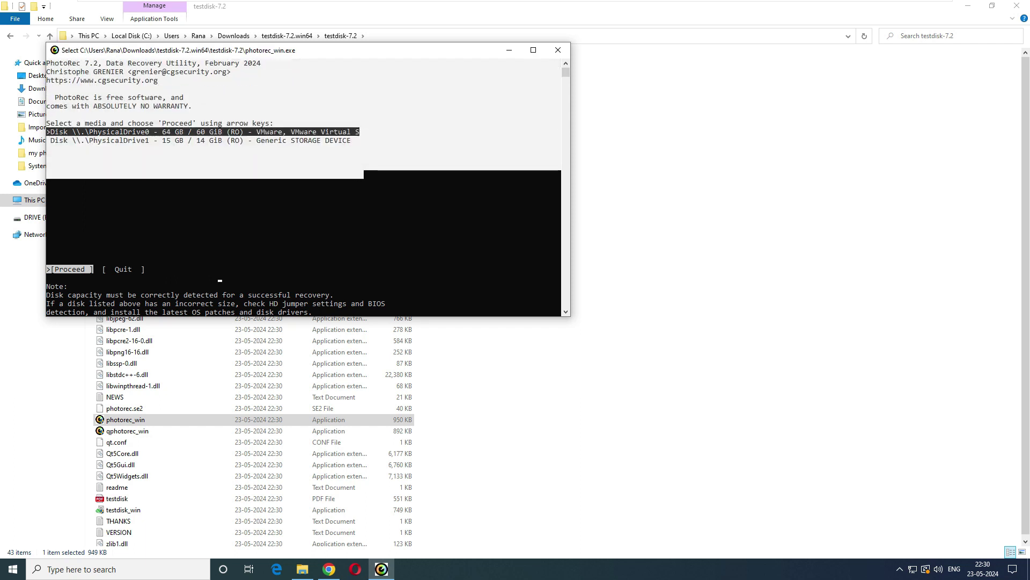
left_click(558, 50)
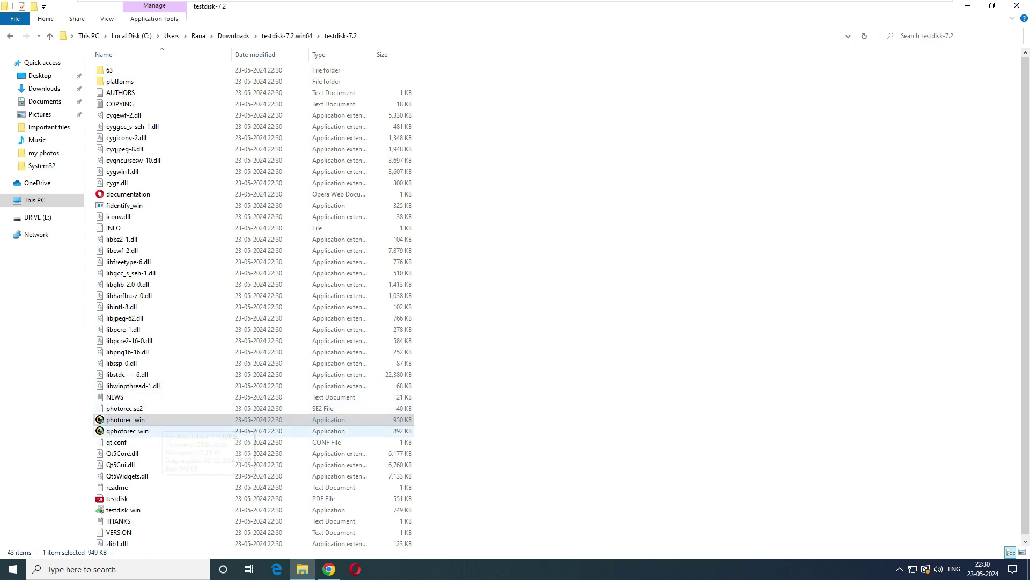
- Launch the graphical version, qphotorec_win, and allow it to make changes to the device
left_click(127, 431)
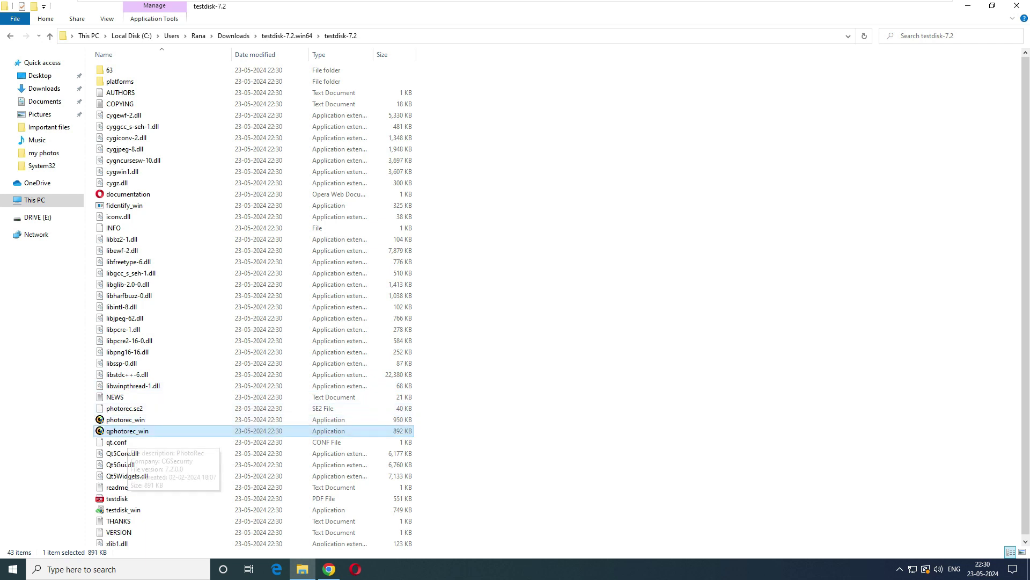
double_click(127, 430)
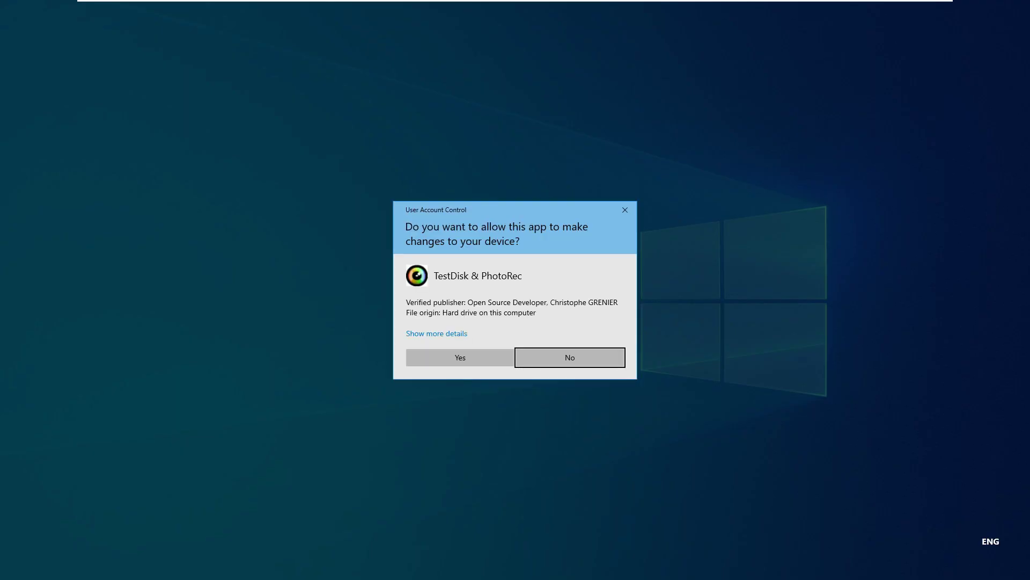
left_click(460, 357)
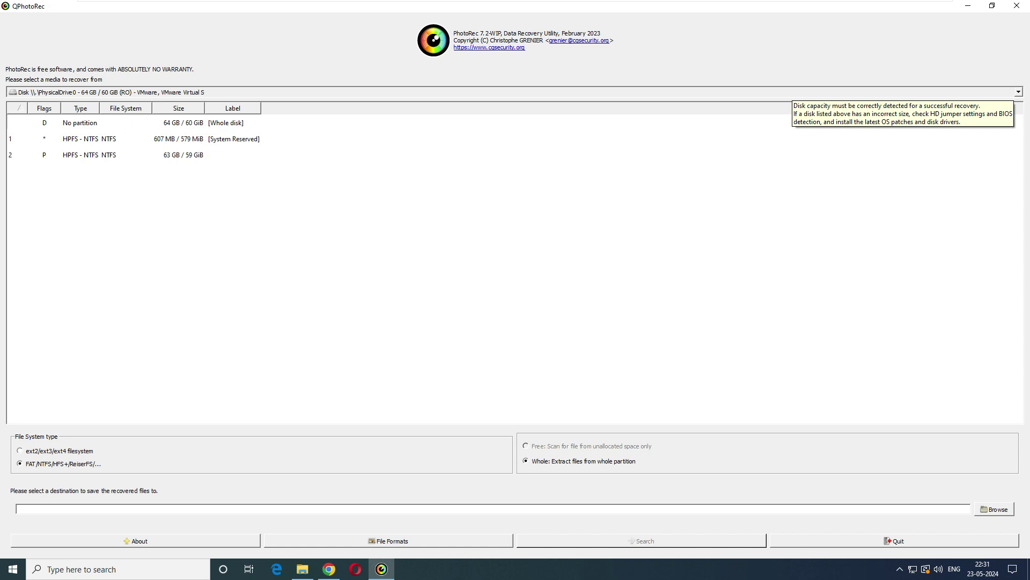
- Switch to File Explorer, examine the Important files folder and its Photos subfolder on DRIVE (E:), and close the window
left_click(302, 568)
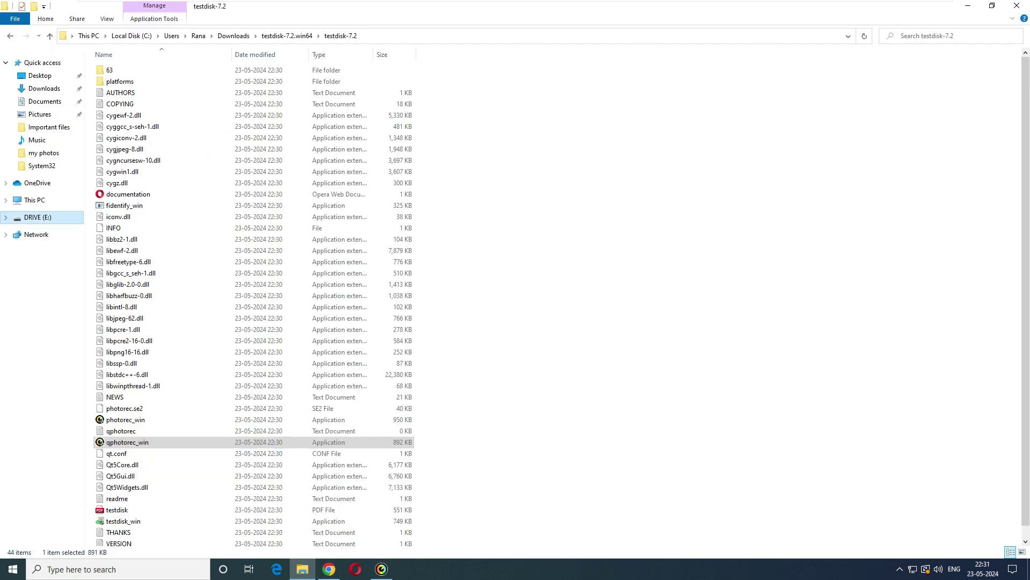
left_click(37, 216)
left_click(34, 200)
left_click(37, 217)
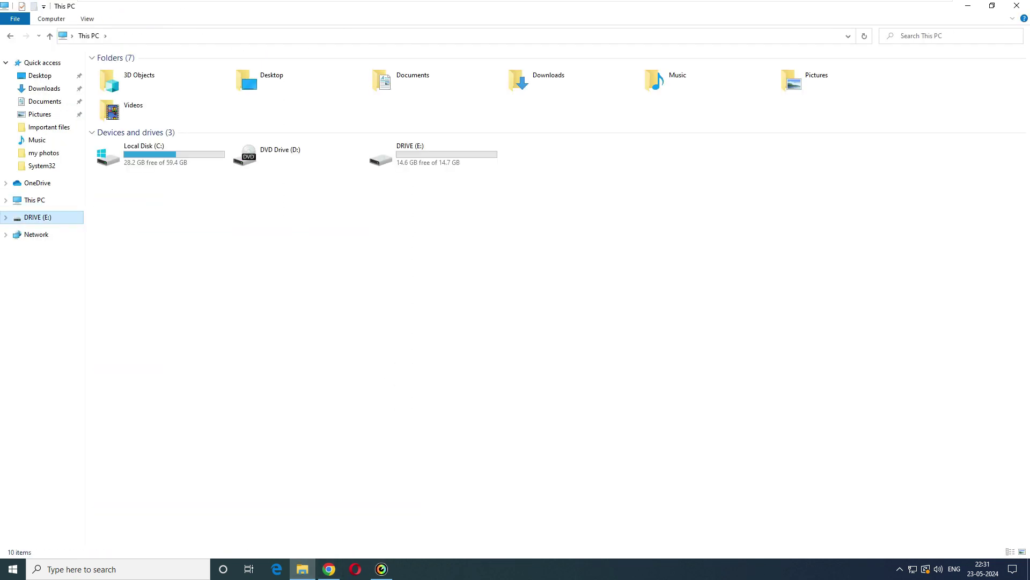
double_click(127, 70)
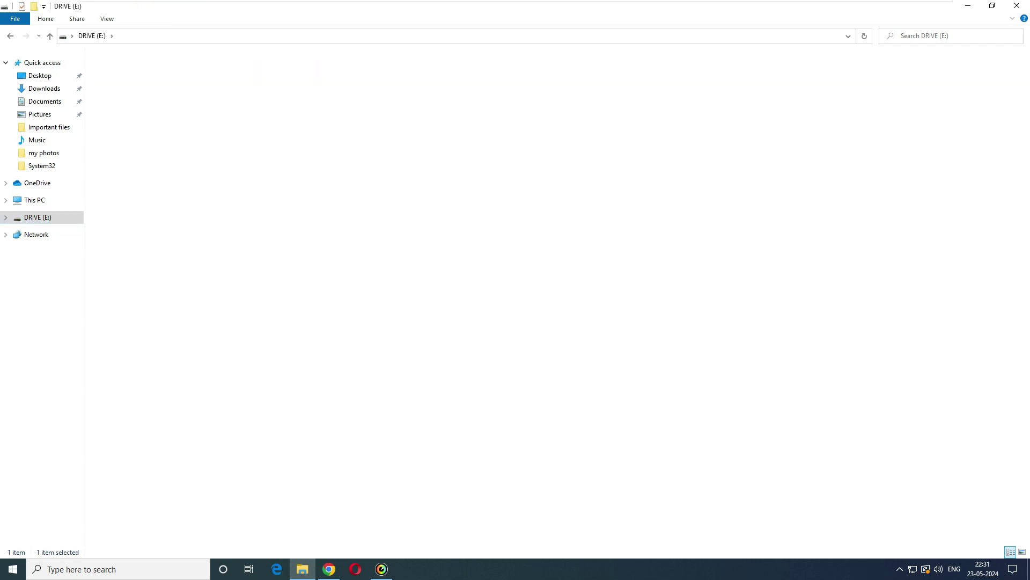
double_click(116, 69)
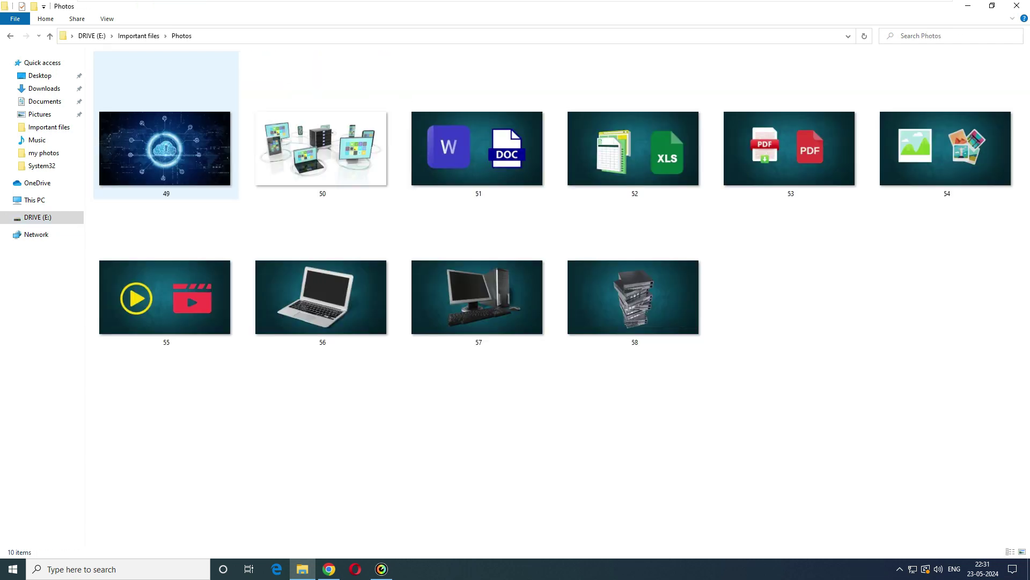
key("alt+Left")
left_click(119, 82)
left_click_drag(167, 151, 102, 91)
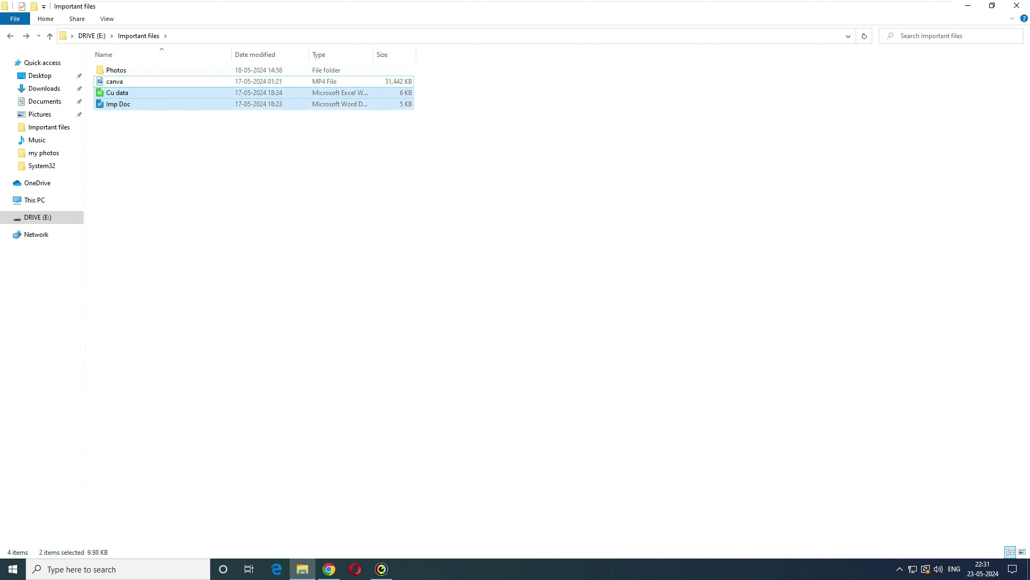
left_click(140, 134)
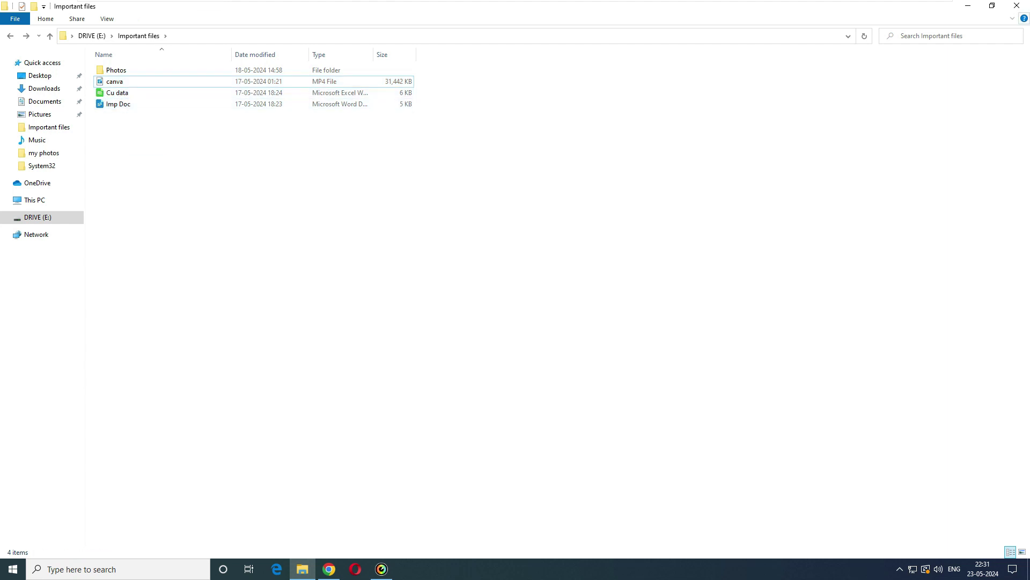
left_click(1016, 6)
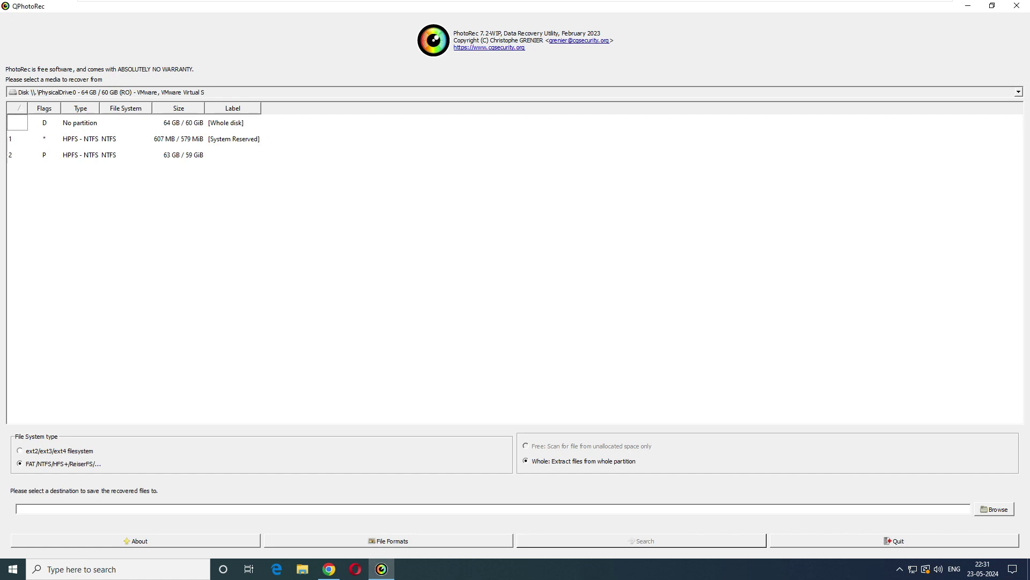
- Select the 15 GB PhysicalDrive1 Generic STORAGE DEVICE and its FAT32 partition, with FAT/NTFS file system type and whole-partition extraction
left_click(1018, 92)
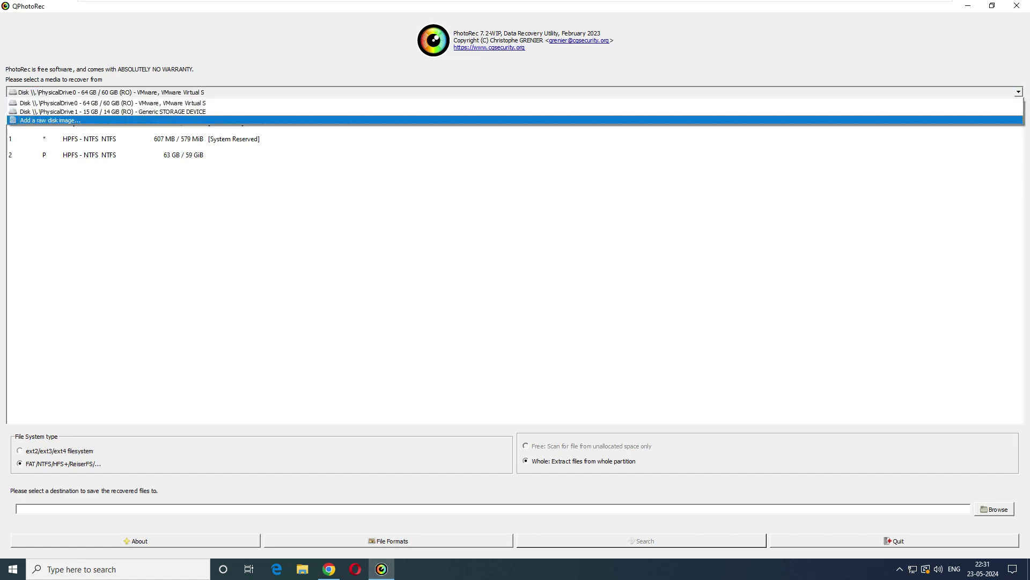
key("Up")
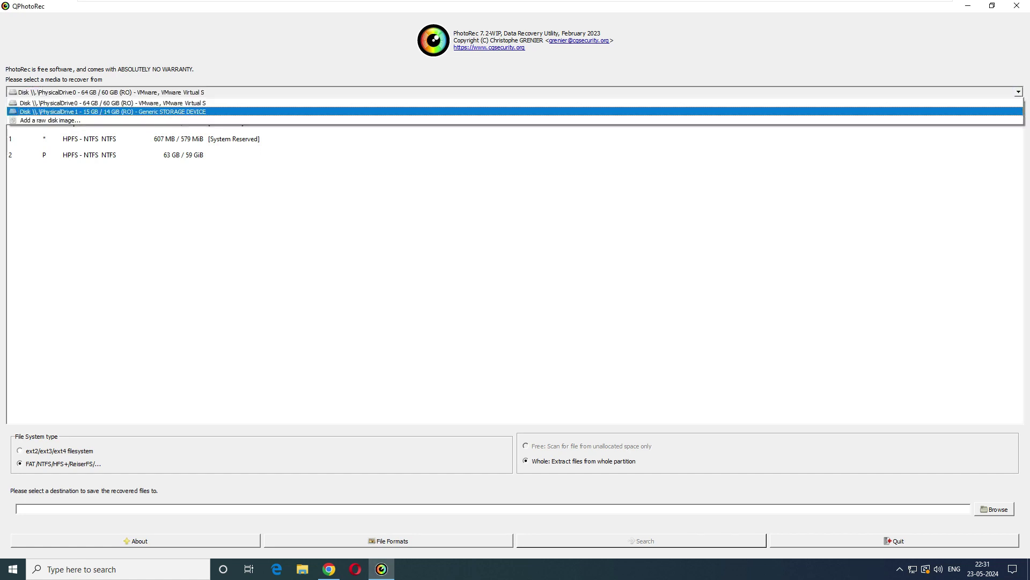
key("Return")
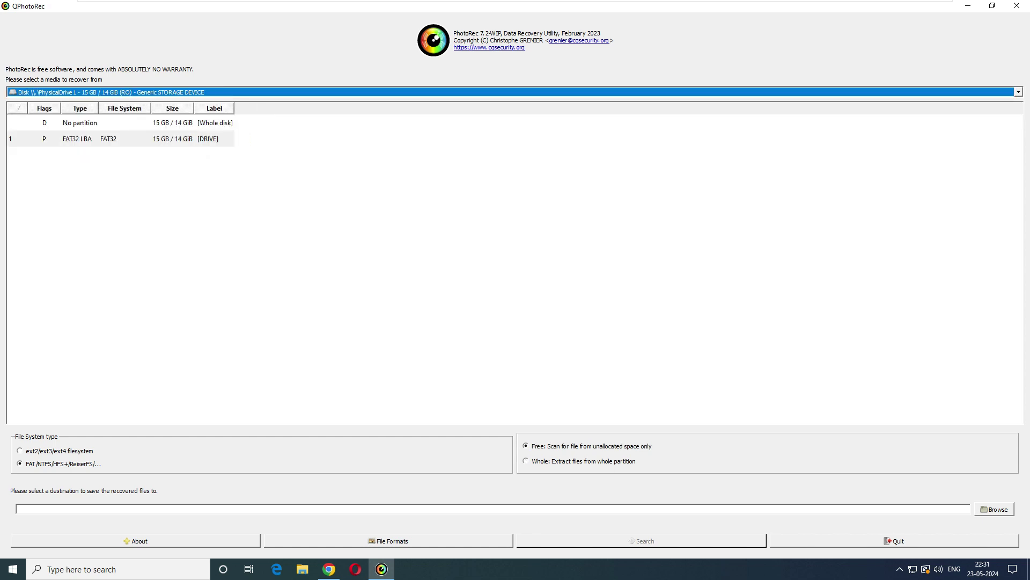
key("Tab")
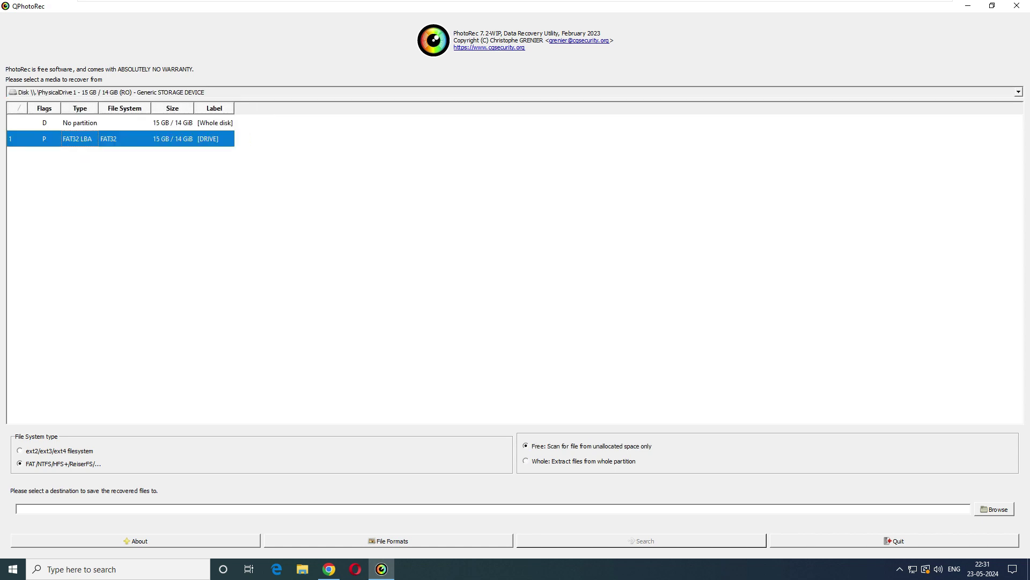
left_click(111, 92)
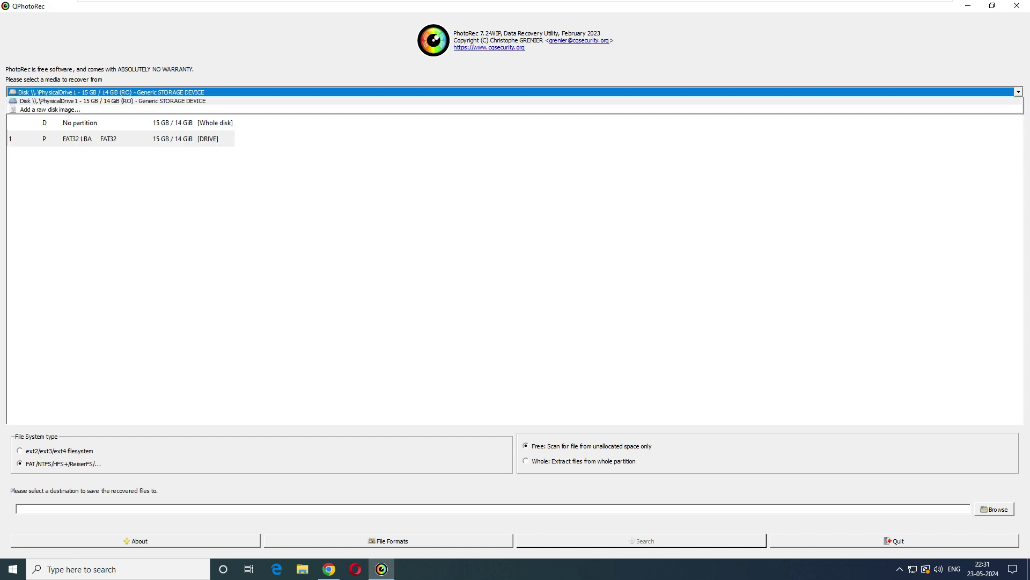
key("Escape")
key("Tab")
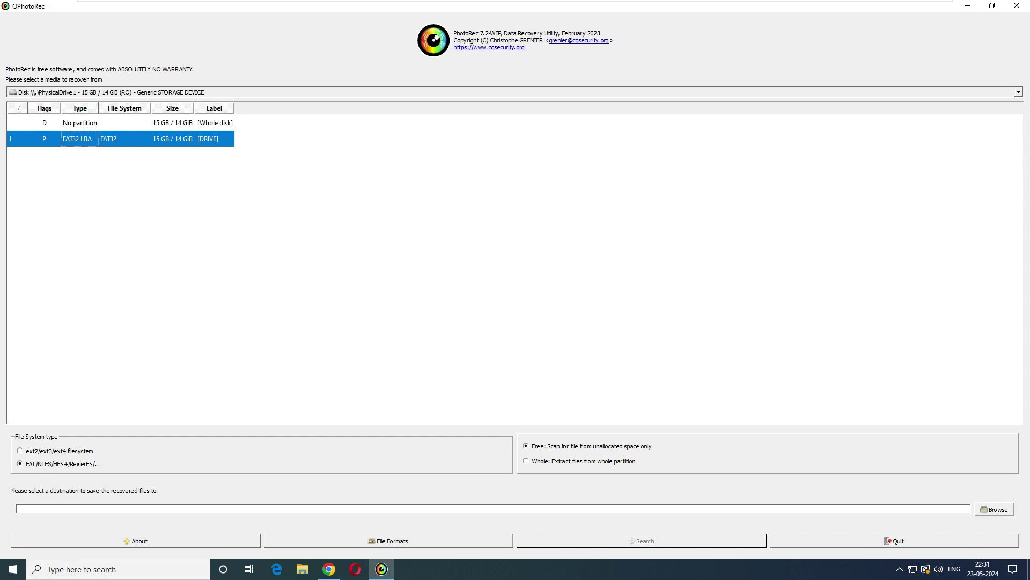
left_click(173, 139)
left_click(21, 451)
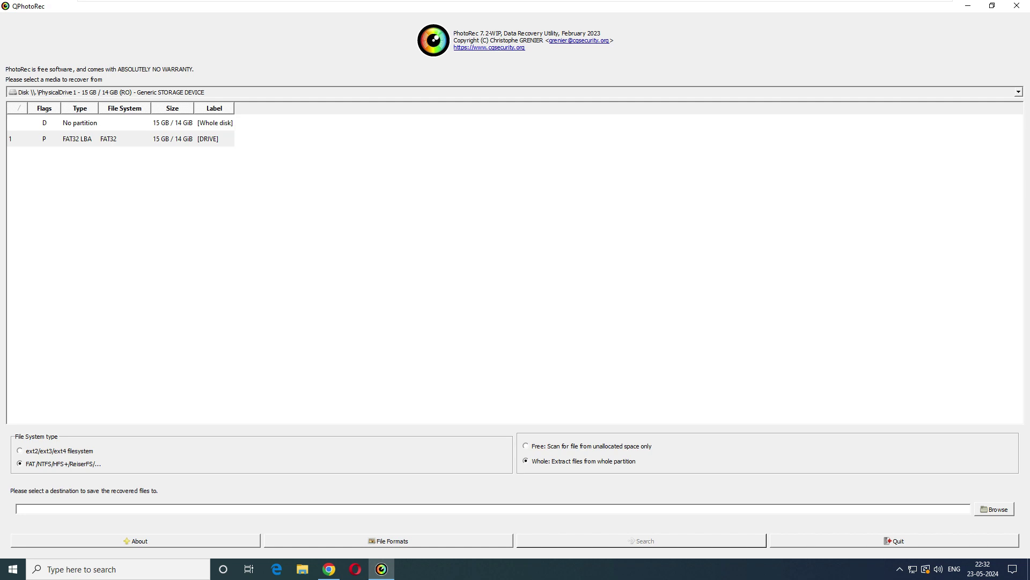
- Open the file formats list and examine the file types available for recovery
left_click(389, 541)
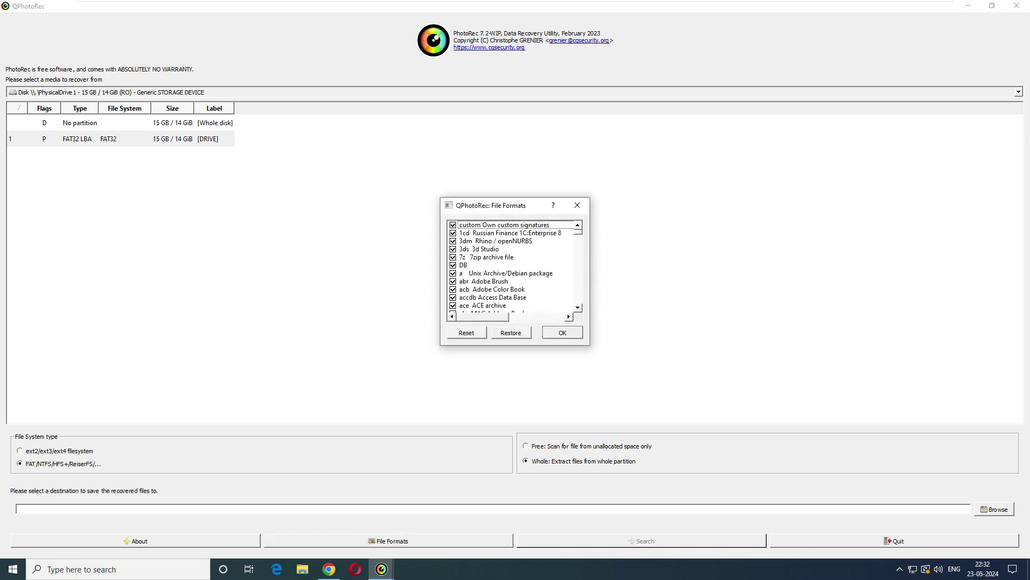
scroll(513, 266, "down", 7)
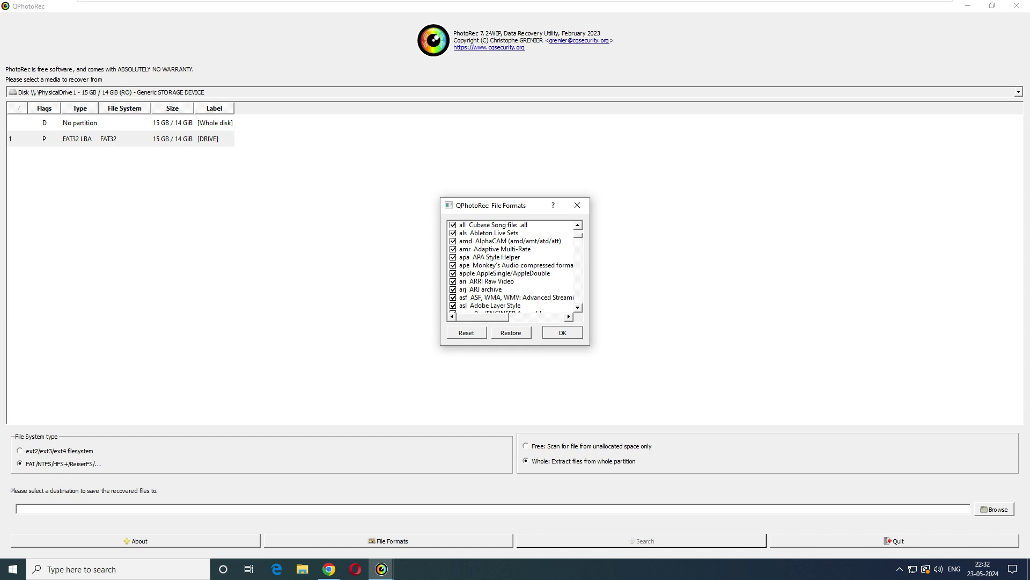
scroll(510, 266, "down", 8)
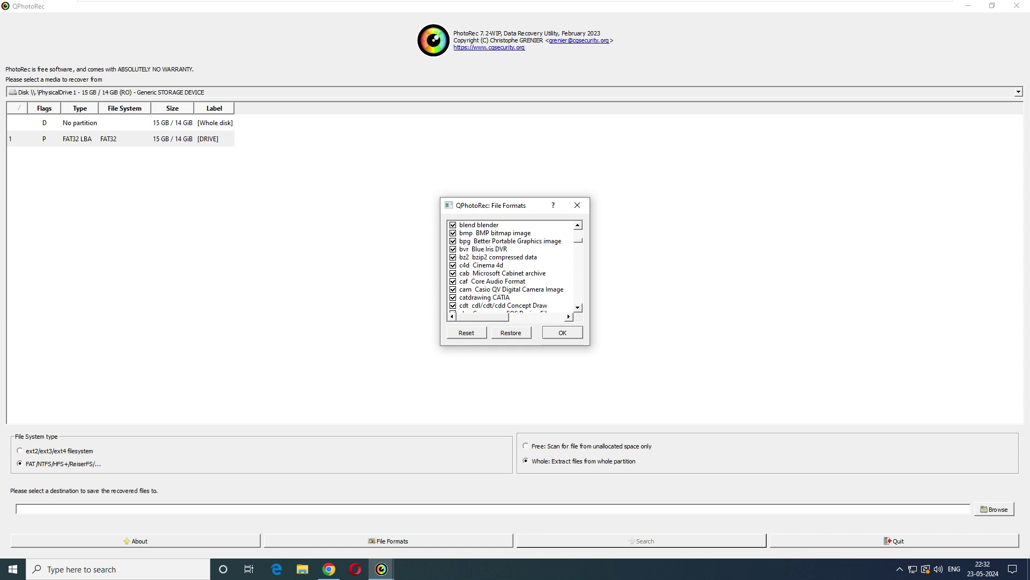
scroll(510, 266, "up", 13)
scroll(510, 265, "down", 8)
scroll(510, 265, "up", 10)
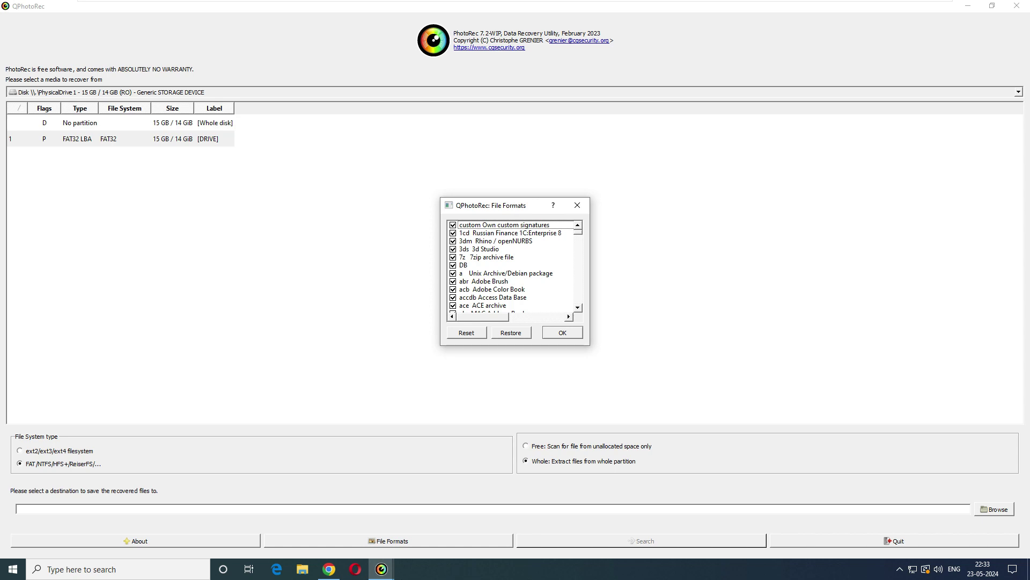
- Clear all file format selections and enable only the ISO and JPG picture formats
left_click(467, 333)
left_click(510, 232)
scroll(510, 233, "down", 20)
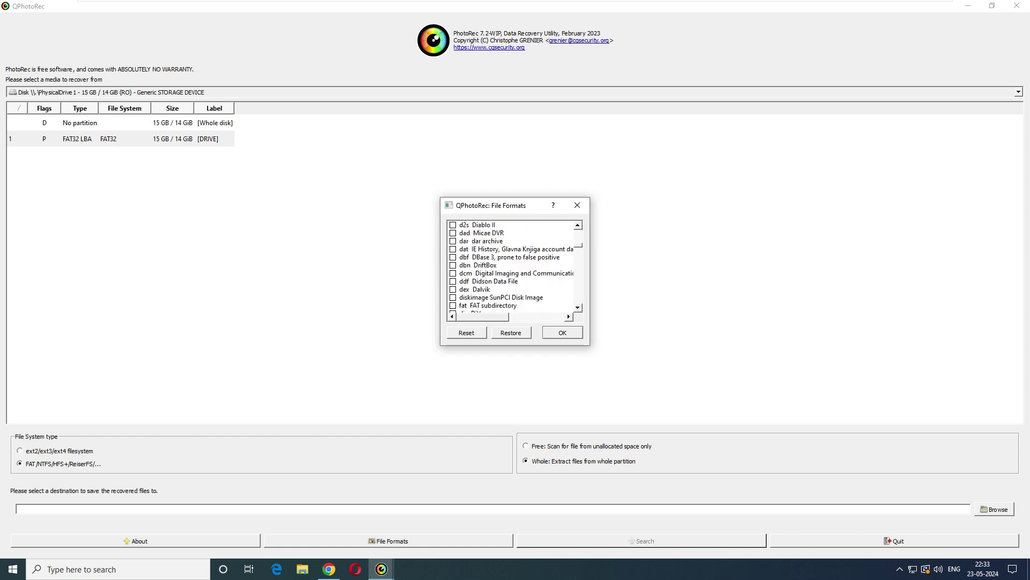
key("Page_Down")
key("Page_Down")
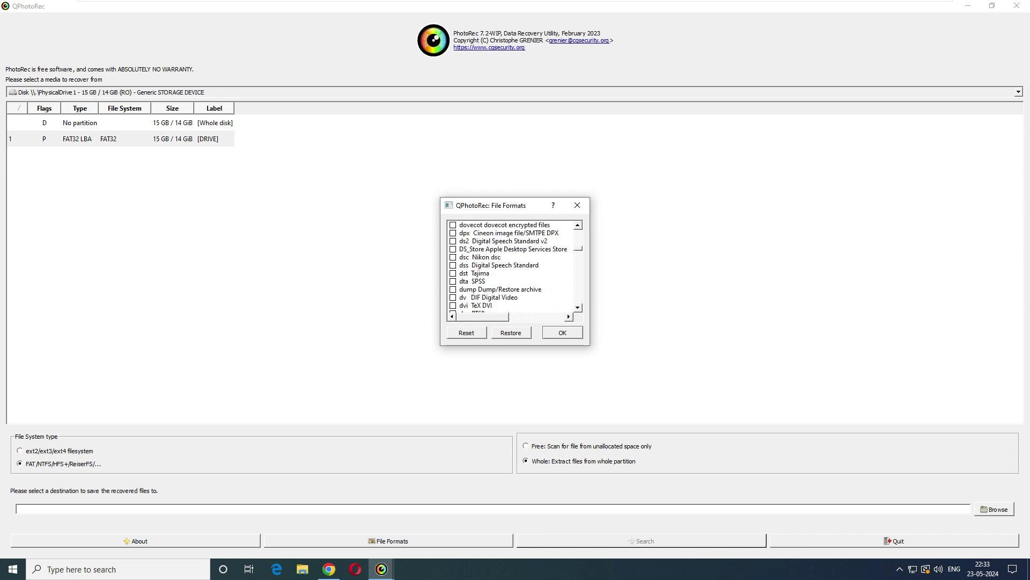
key("Page_Down")
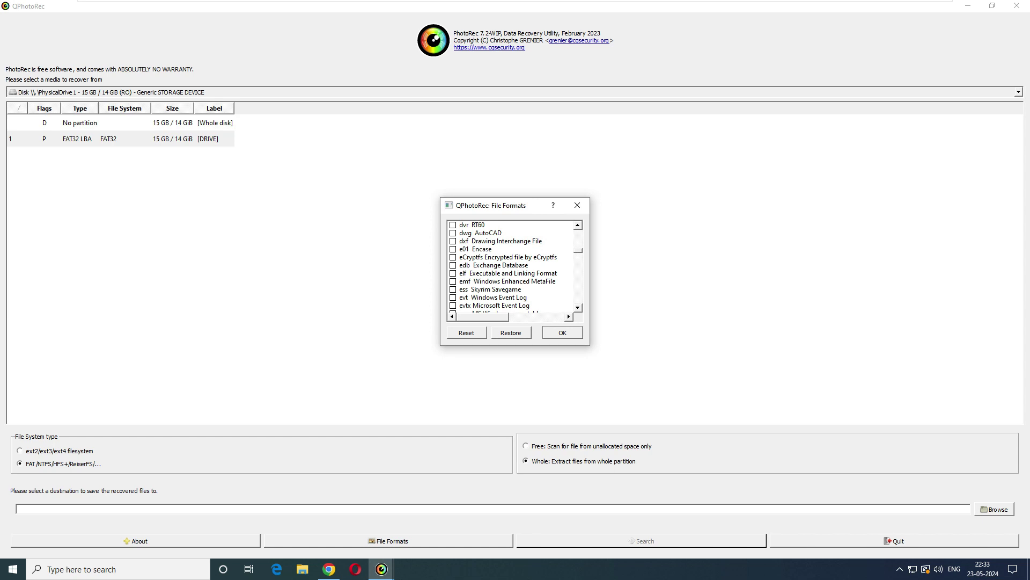
key("Page_Down")
key("Page_Down")
key("Page_Down")
key("Page_Down")
key("Page_Down")
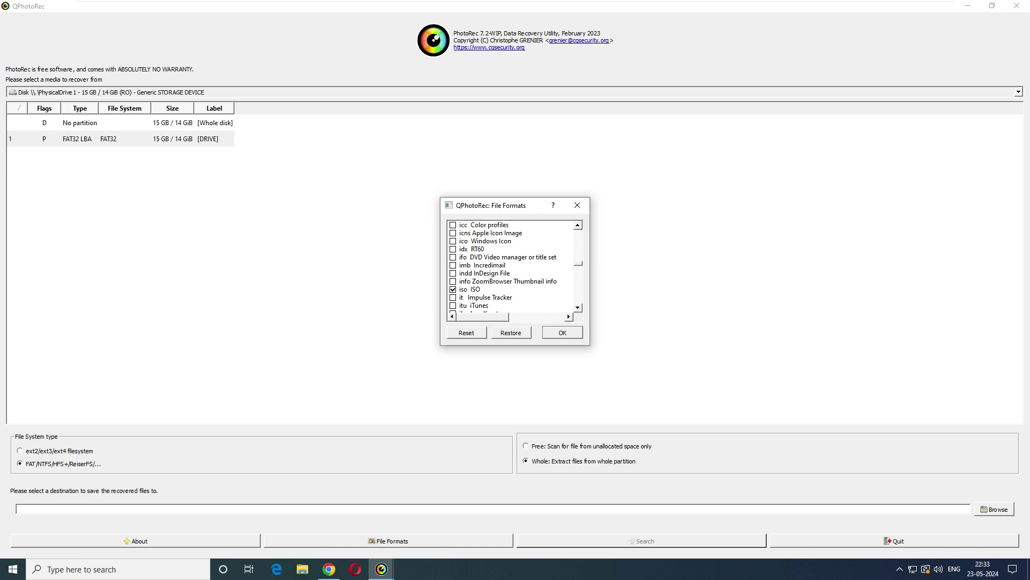
scroll(510, 266, "down", 4)
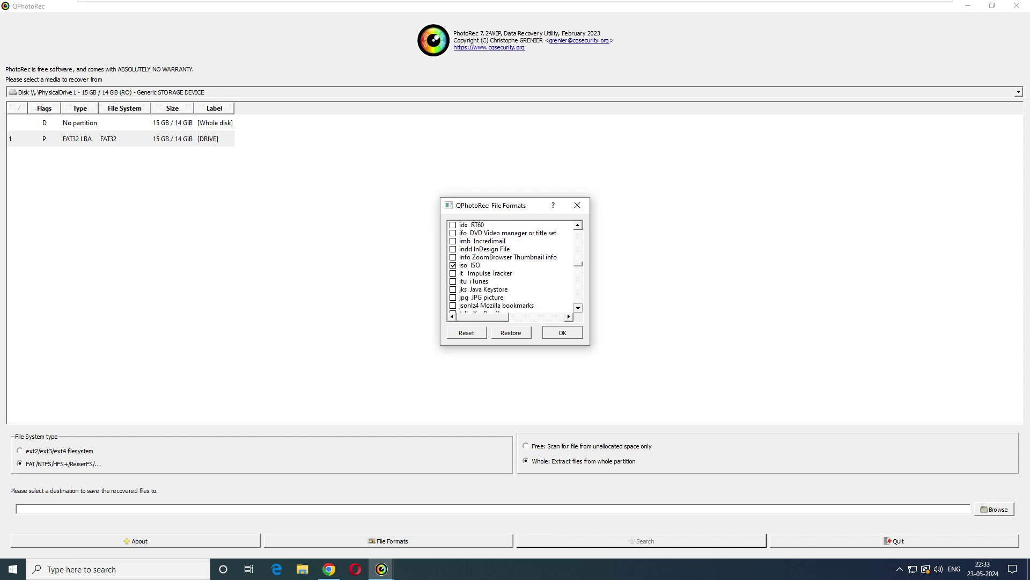
left_click(481, 290)
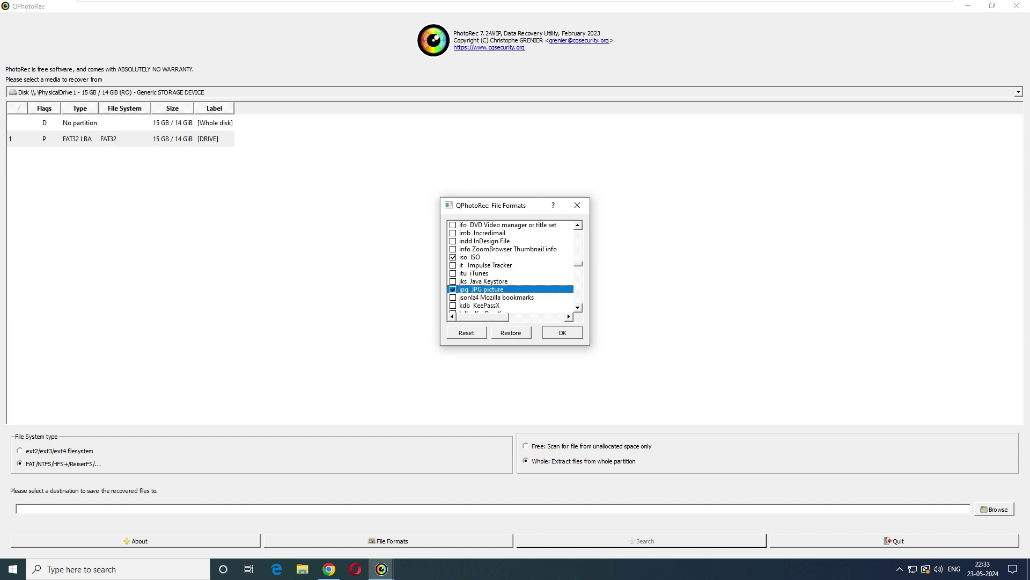
- Restore the default file format selection, check it through the end of the list, and accept it
left_click(511, 332)
scroll(510, 266, "up", 4)
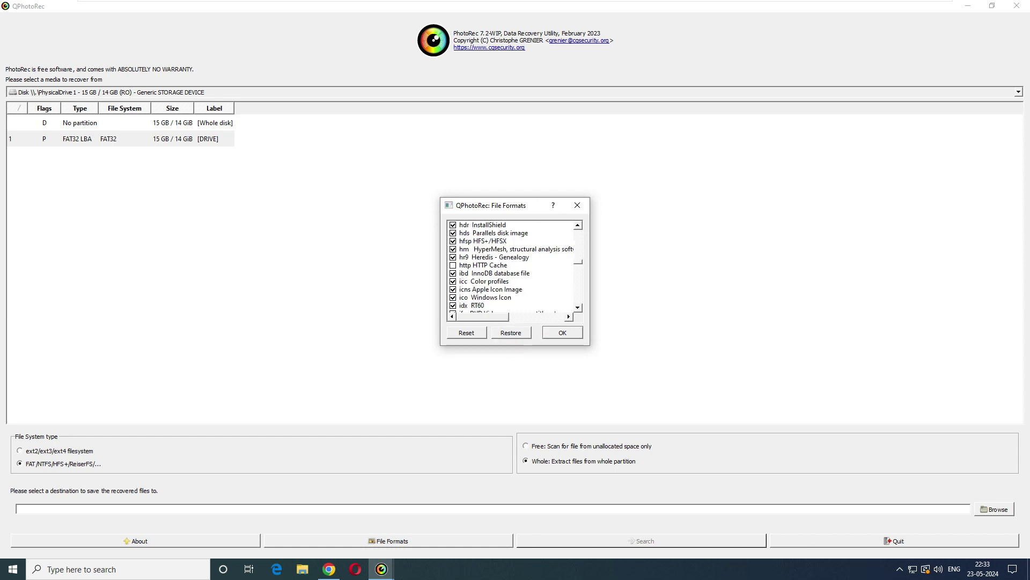
scroll(509, 266, "down", 20)
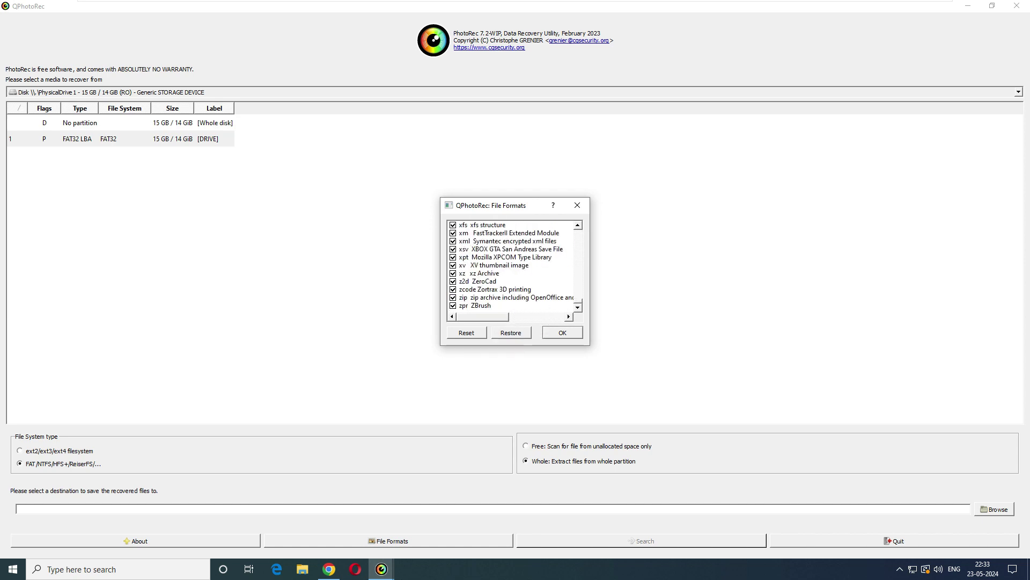
left_click(562, 332)
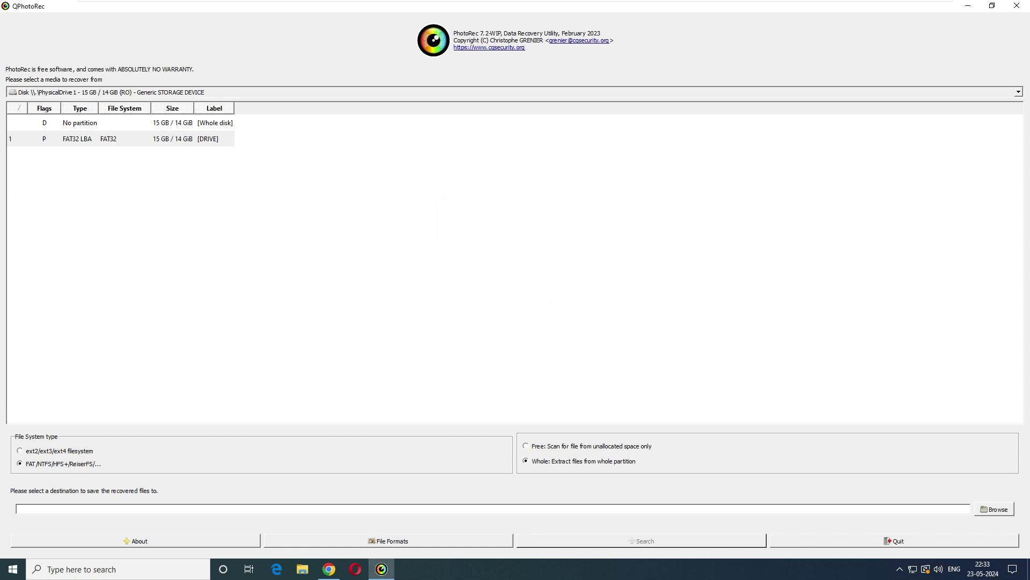
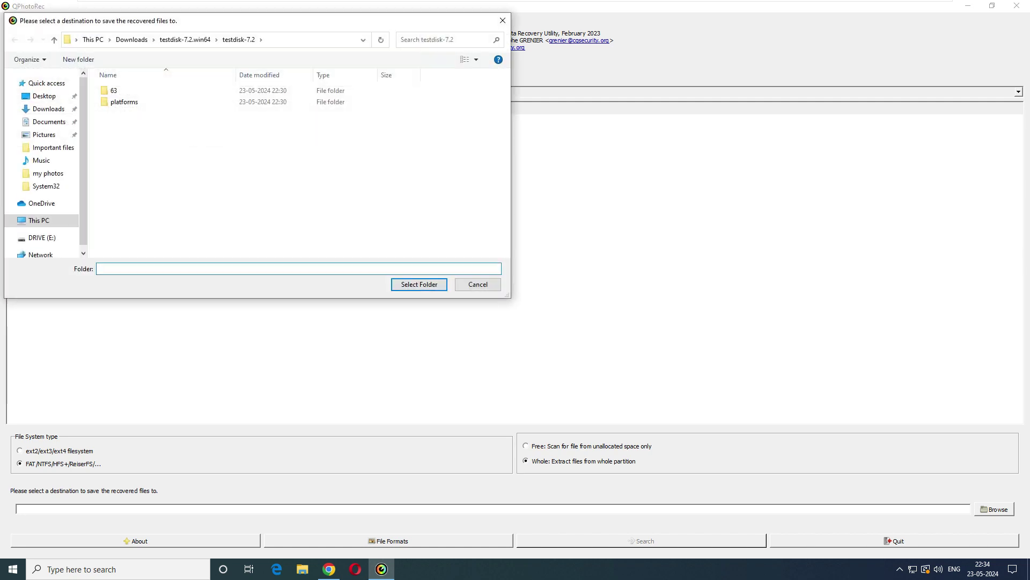
- Set the recover folder on Local Disk (C:) as the destination for recovered files, with scanning limited to unallocated space
left_click(38, 220)
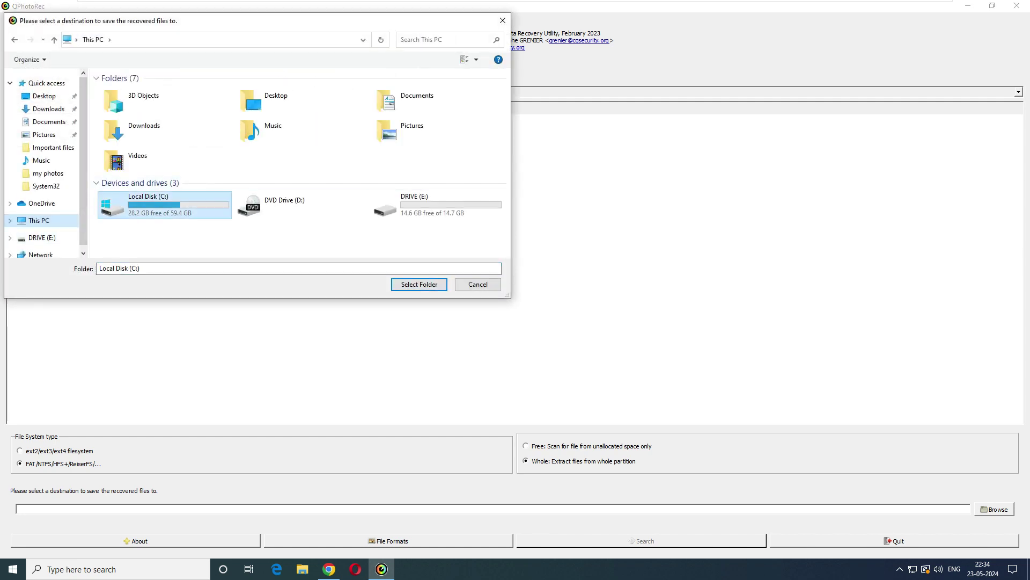
double_click(156, 203)
double_click(123, 125)
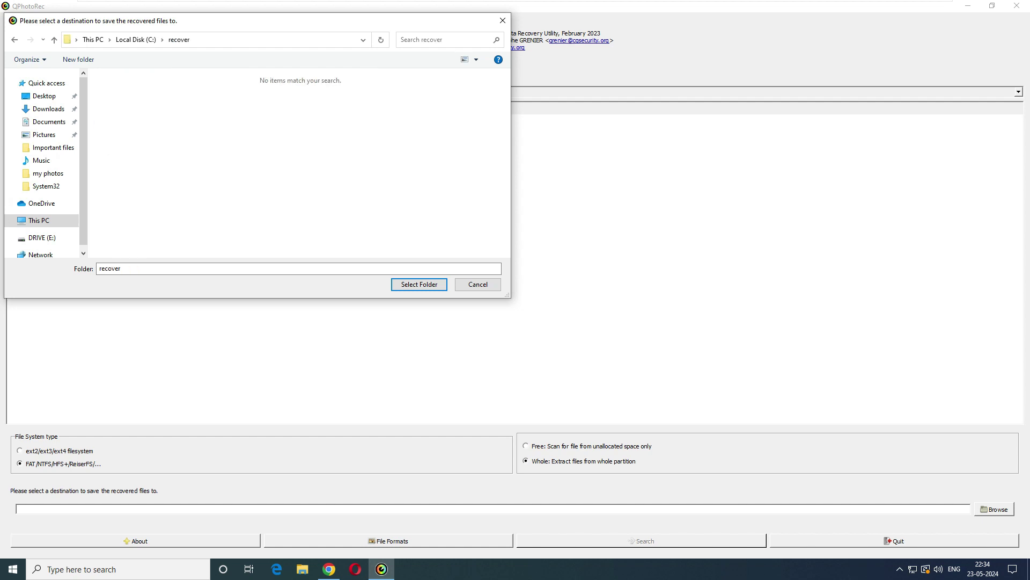
left_click(419, 284)
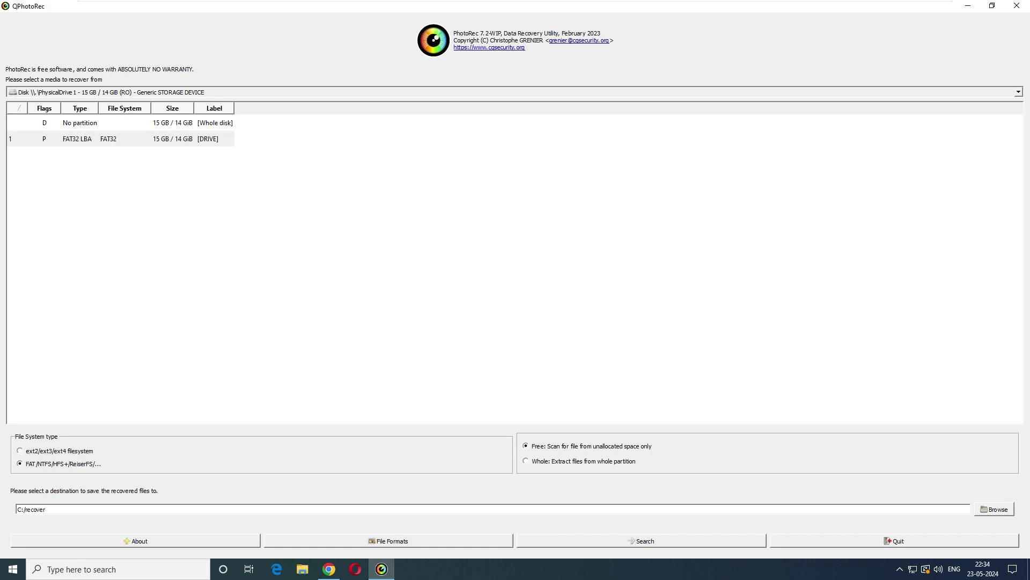
- Switch to File Explorer, check the contents of the Important files folder on DRIVE (E:), and permanently delete that folder
left_click(303, 569)
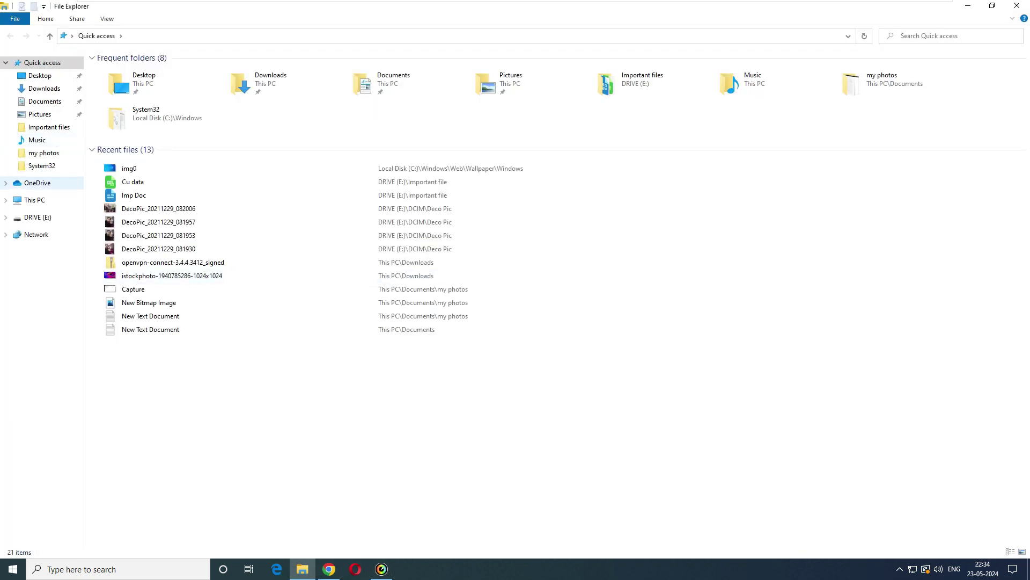
left_click(39, 217)
left_click(127, 70)
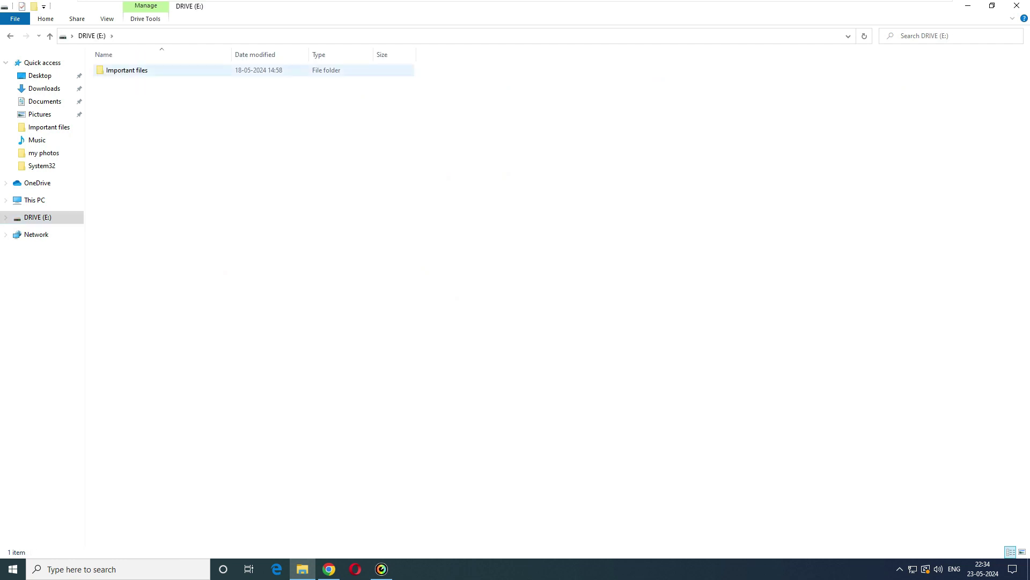
key("Return")
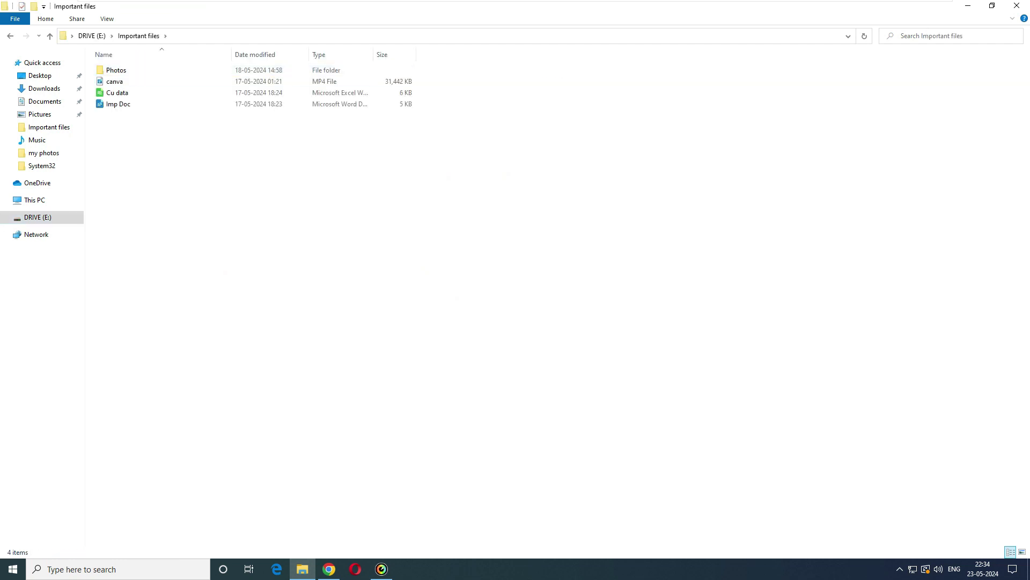
key("BackSpace")
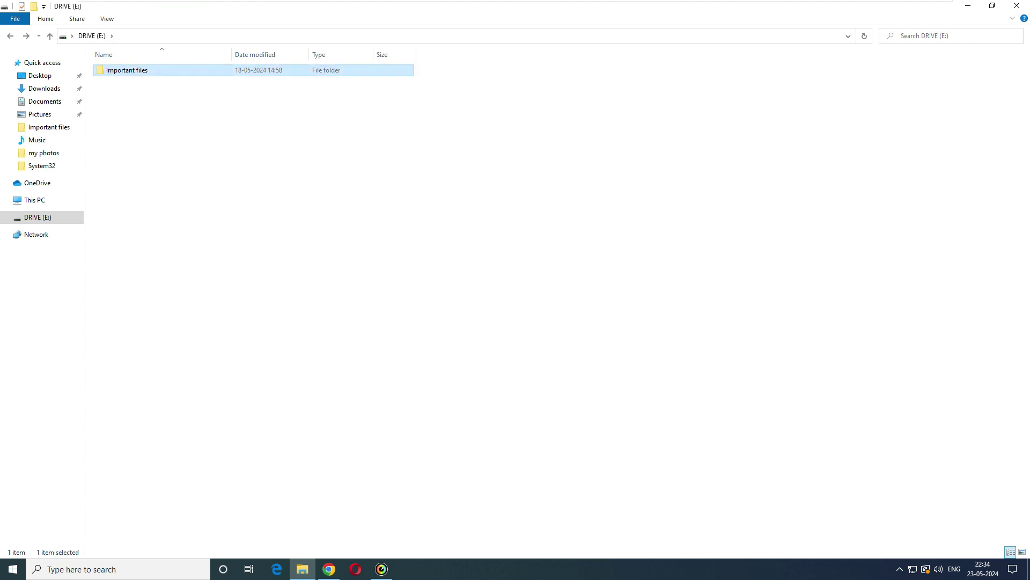
key("shift+Delete")
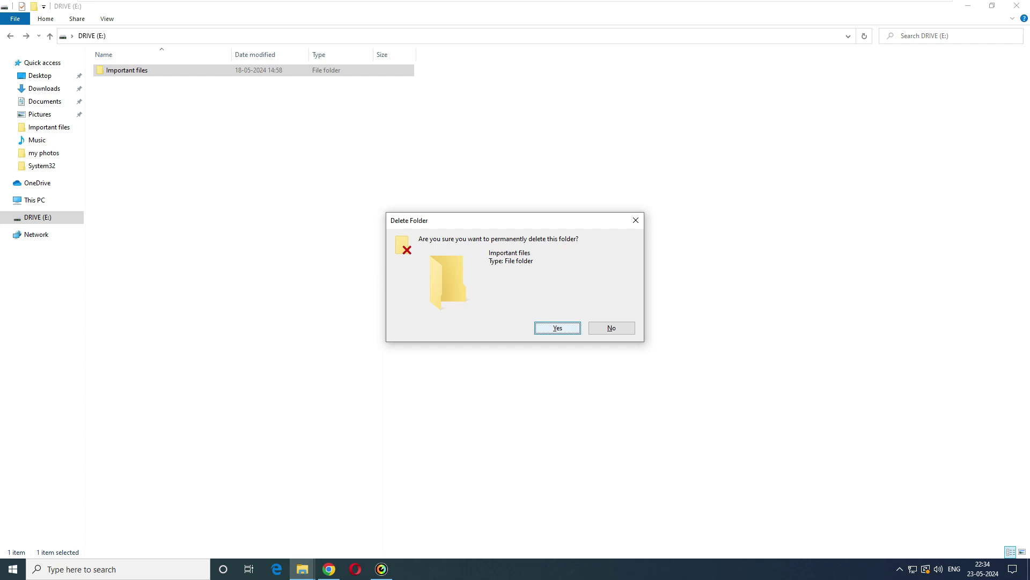
key("Return")
right_click(388, 154)
left_click(418, 195)
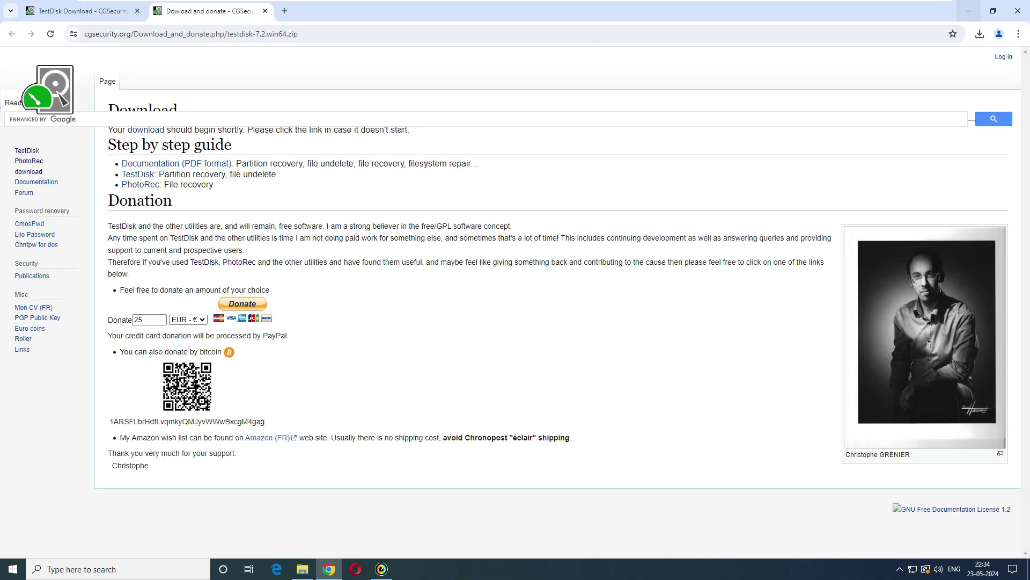
- Minimize the browser, empty the Recycle Bin from the desktop, and open it to check its contents before closing it
left_click(969, 11)
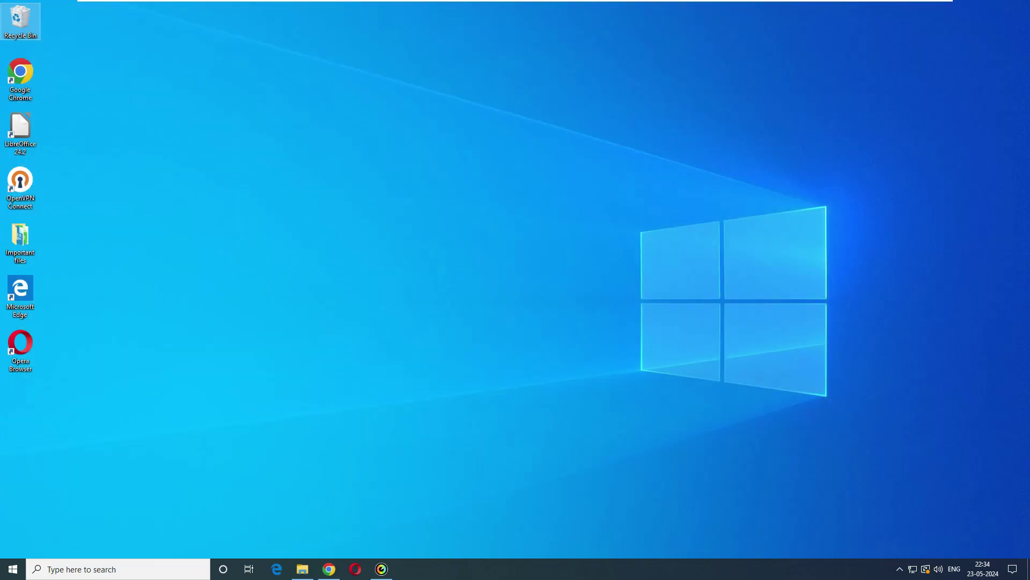
right_click(18, 26)
left_click(62, 46)
left_click(557, 293)
double_click(20, 23)
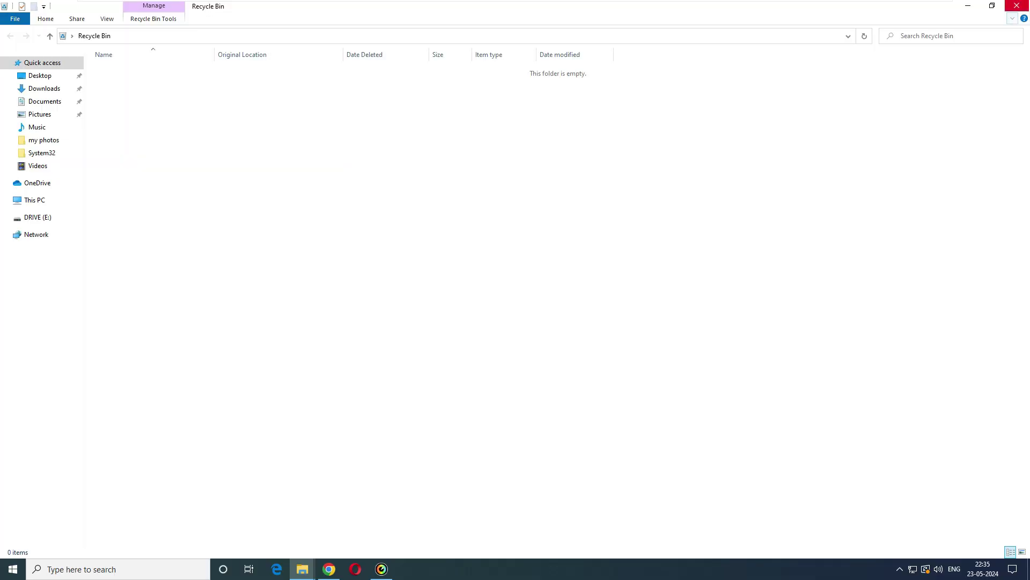
left_click(1019, 5)
- Switch back to QPhotoRec and run the search for recoverable files
left_click(381, 569)
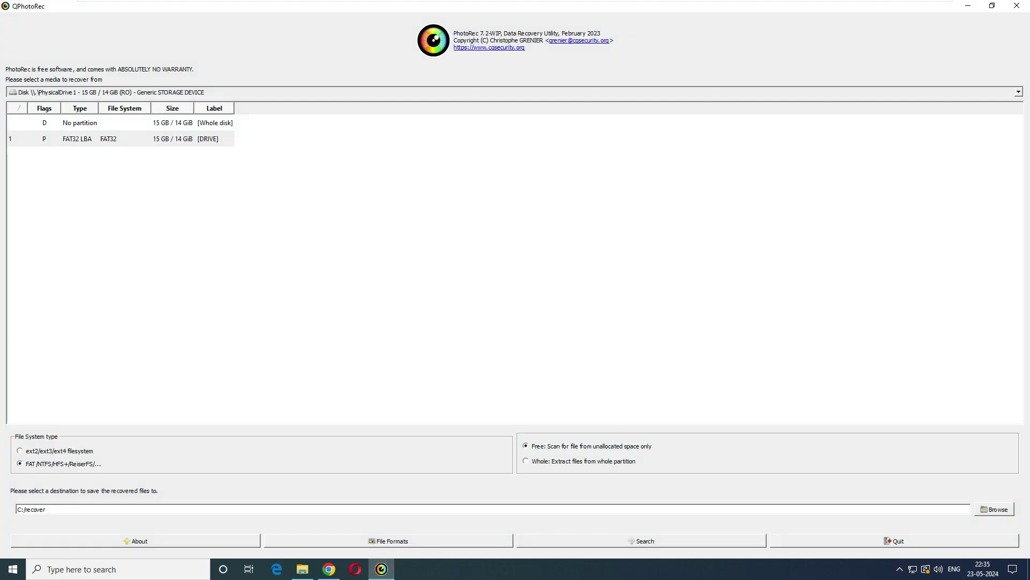
left_click(641, 541)
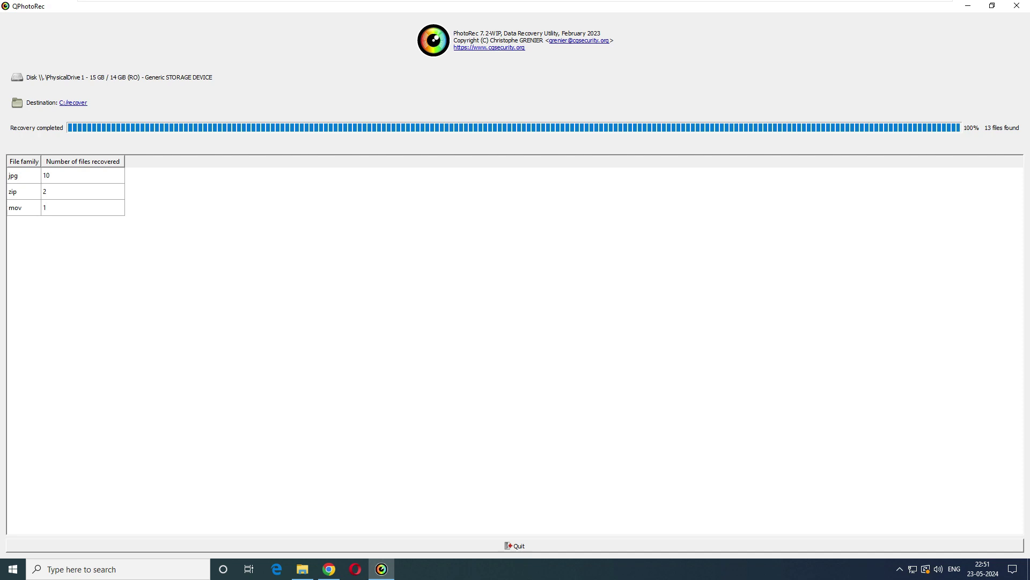
- Switch to File Explorer and open the recup_dir.1 folder inside the recover folder on Local Disk (C:)
left_click(302, 569)
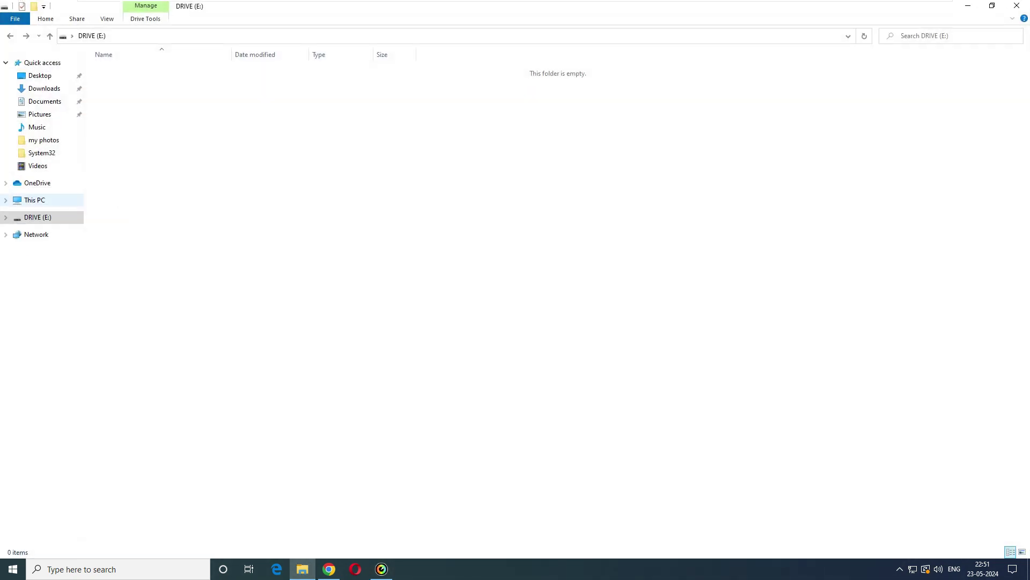
left_click(34, 200)
double_click(155, 154)
double_click(117, 103)
double_click(120, 81)
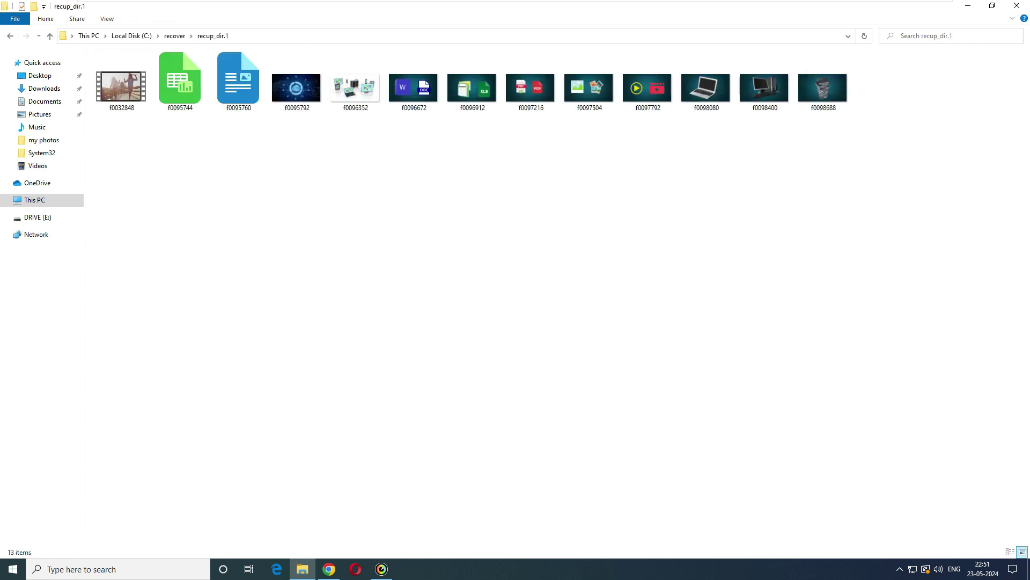
- View the recovered images f0095792, f0096352 and f0096672 one at a time, closing each after viewing
double_click(297, 88)
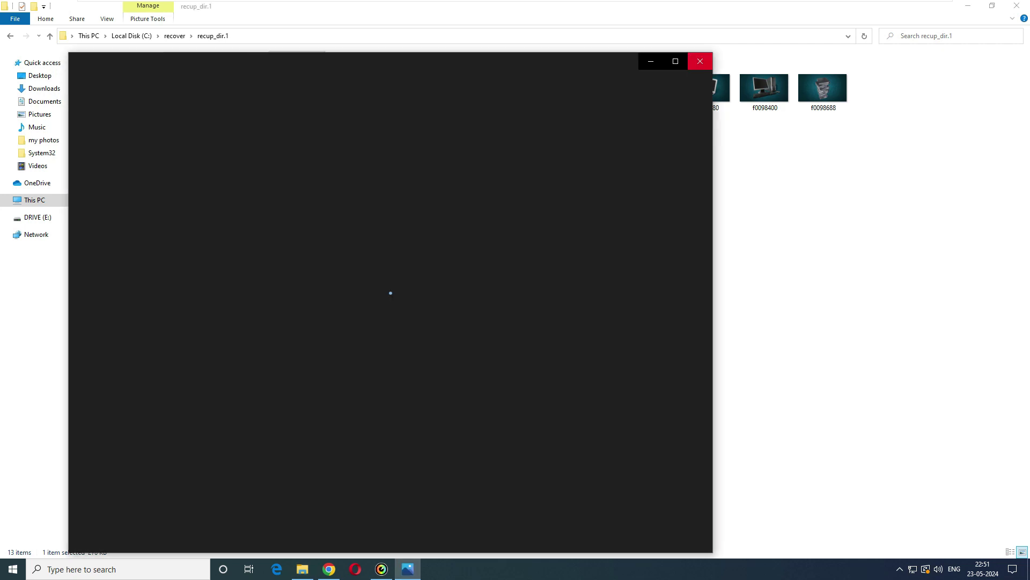
left_click(700, 61)
left_click(355, 88)
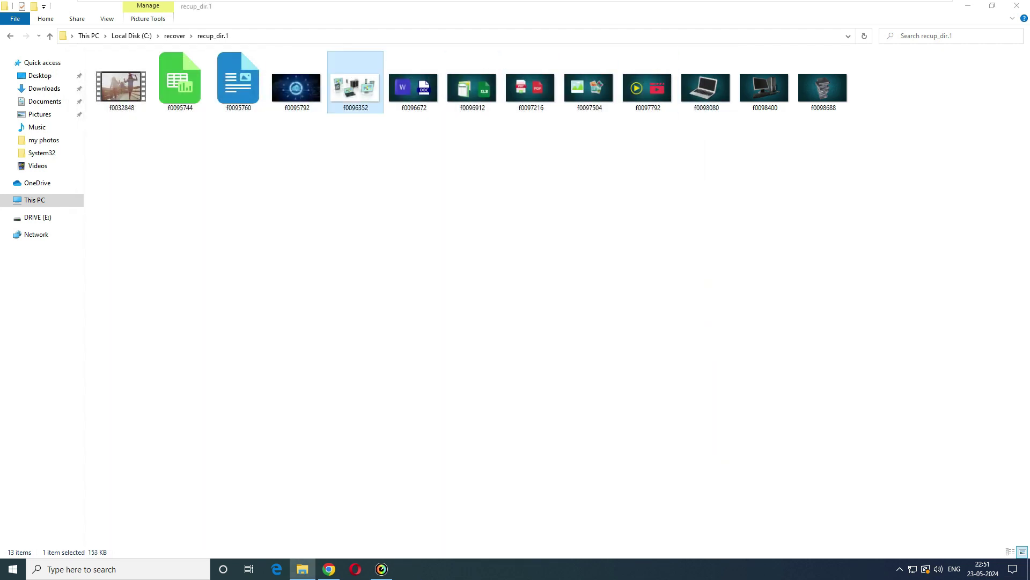
double_click(356, 87)
left_click(699, 60)
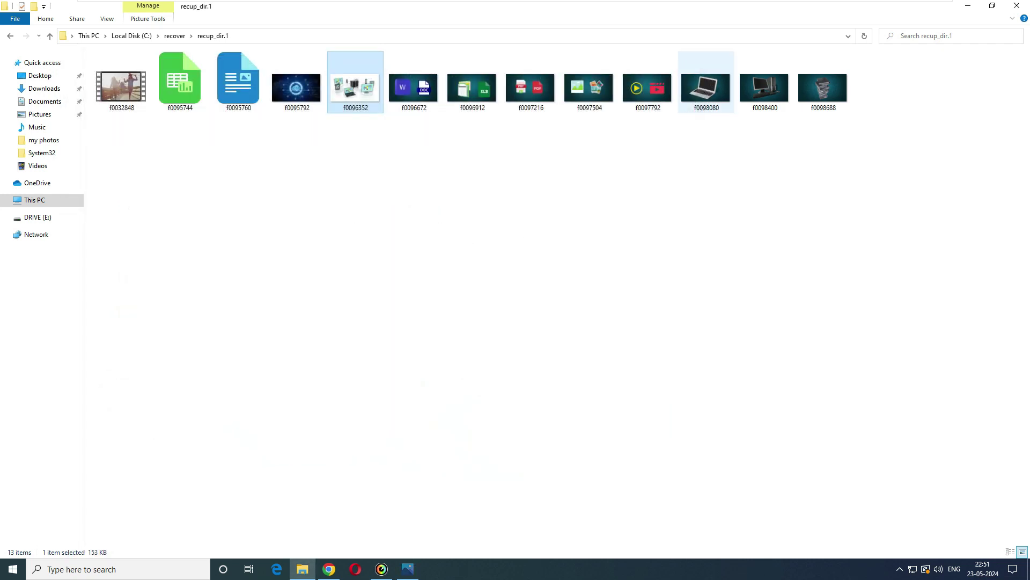
double_click(414, 87)
left_click(699, 61)
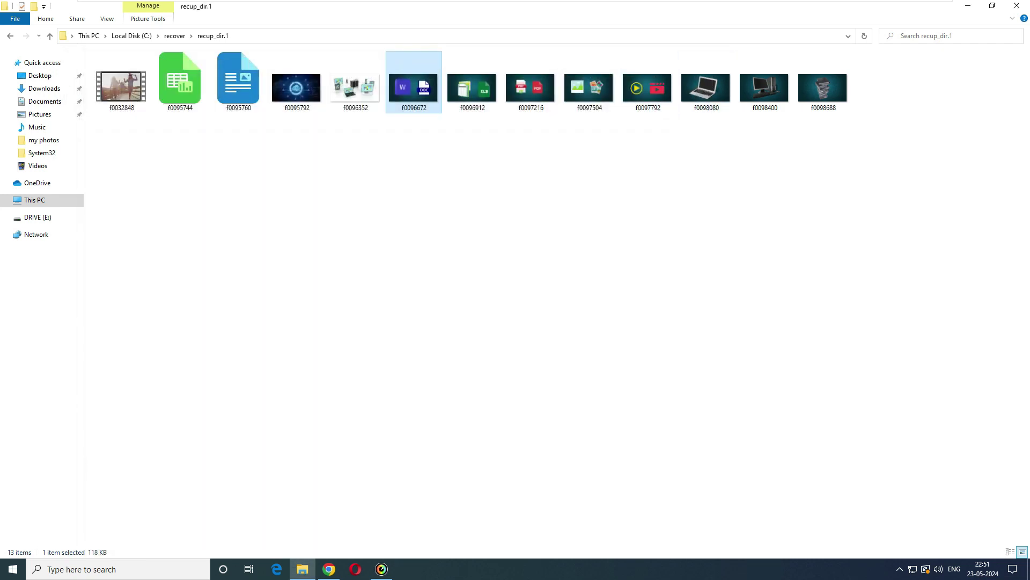
- Open the recovered spreadsheet f0095744 in LibreOffice Calc to check its contents
left_click(179, 82)
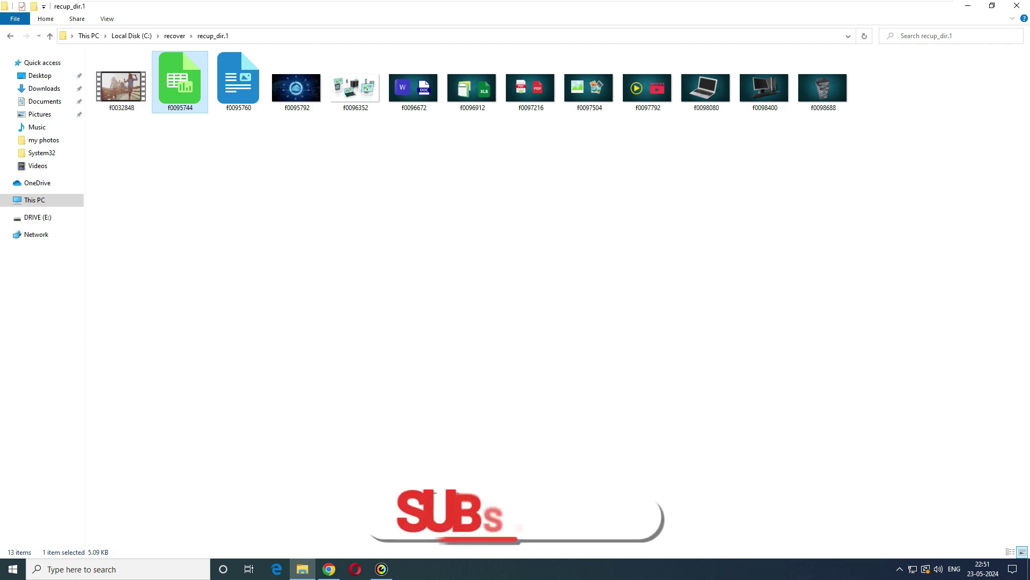
double_click(180, 81)
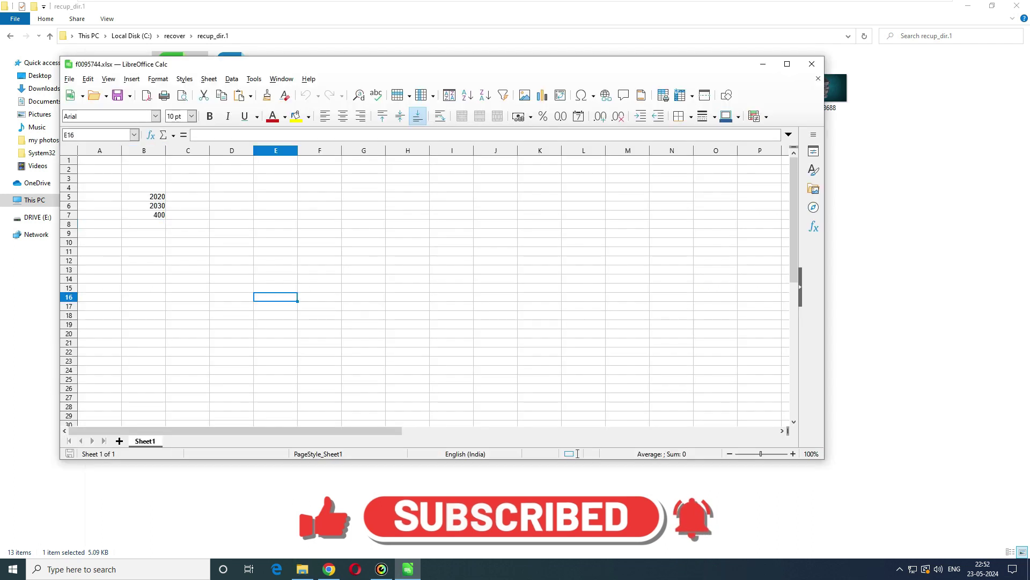
- Inspect the cells of the recovered spreadsheet f0095744, including the range B1:C10, and close it without saving changes
left_click_drag(143, 169, 187, 242)
left_click(320, 279)
left_click(144, 160)
left_click_drag(143, 160, 188, 243)
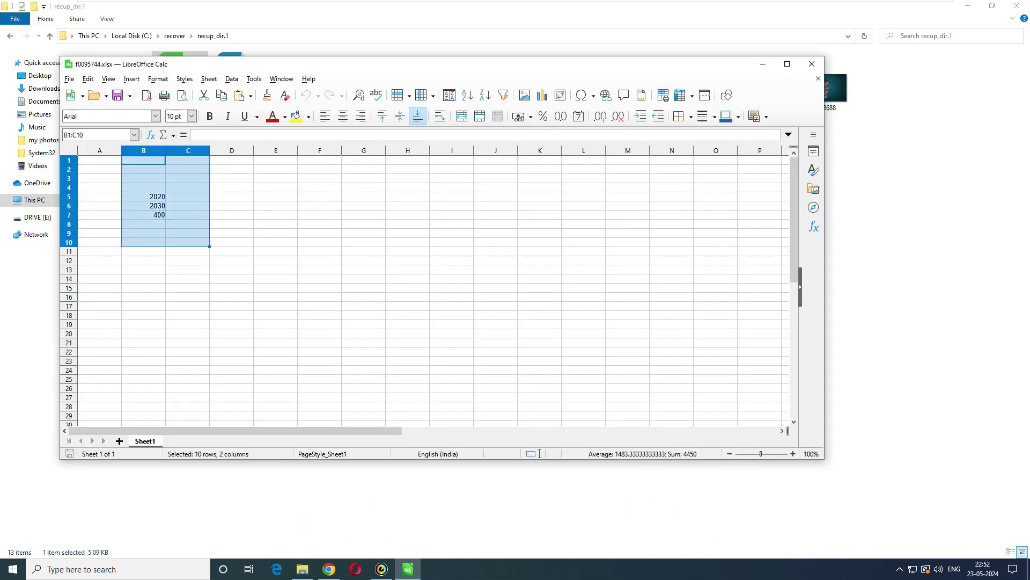
left_click(320, 306)
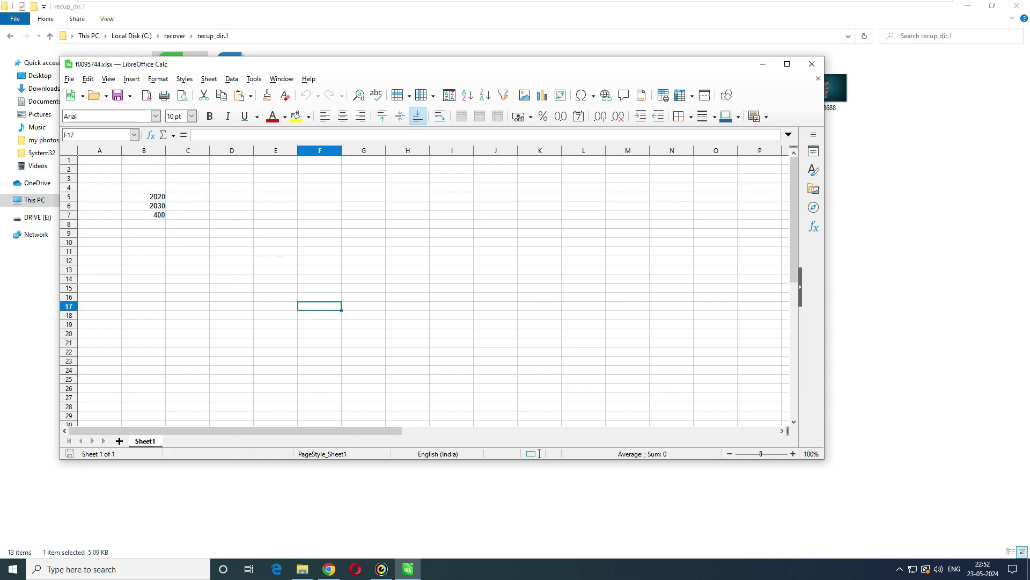
left_click(276, 269)
left_click_drag(122, 150, 161, 150)
left_click(812, 64)
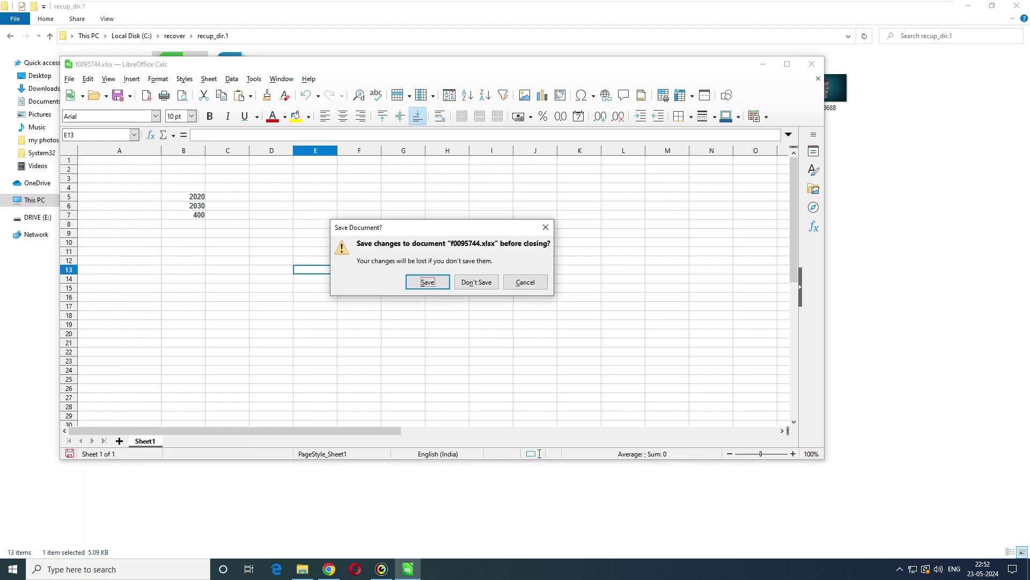
left_click(476, 282)
- Check the text of the recovered document f0095760, close it, and play the recovered video f0032848 briefly before closing it
double_click(238, 83)
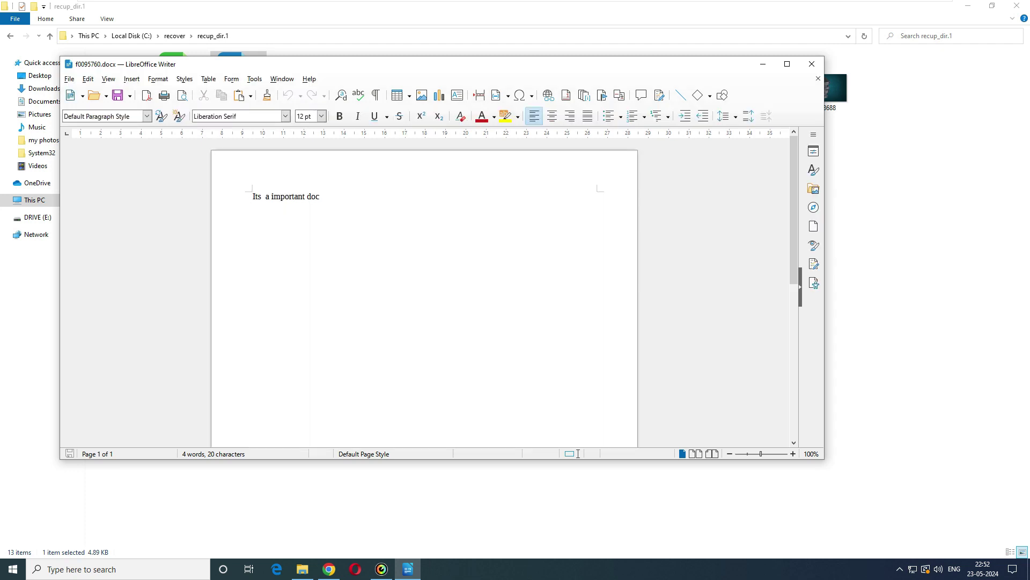
left_click_drag(320, 196, 252, 197)
left_click(253, 216)
left_click(253, 216)
left_click(321, 197)
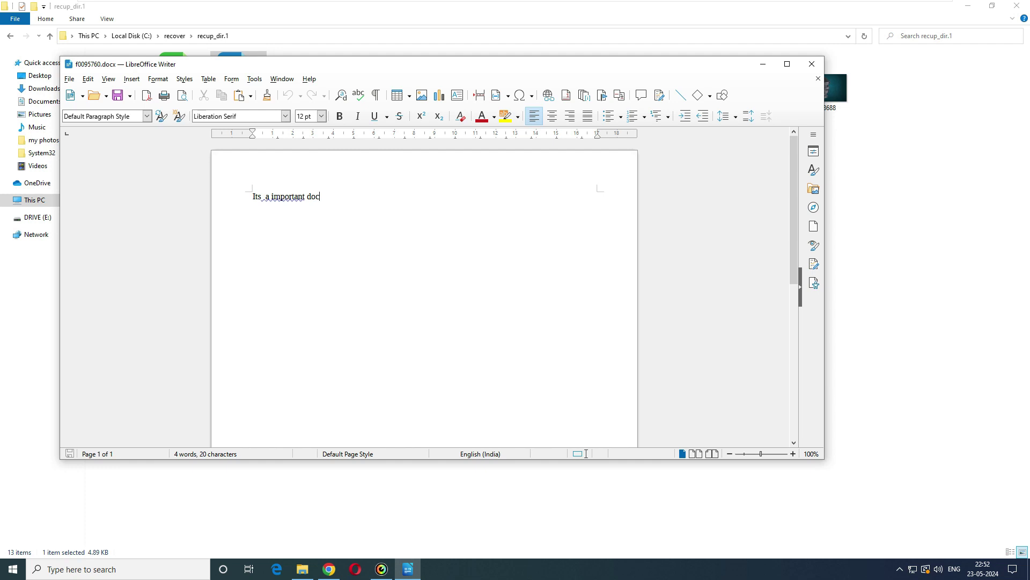
left_click(811, 63)
double_click(122, 87)
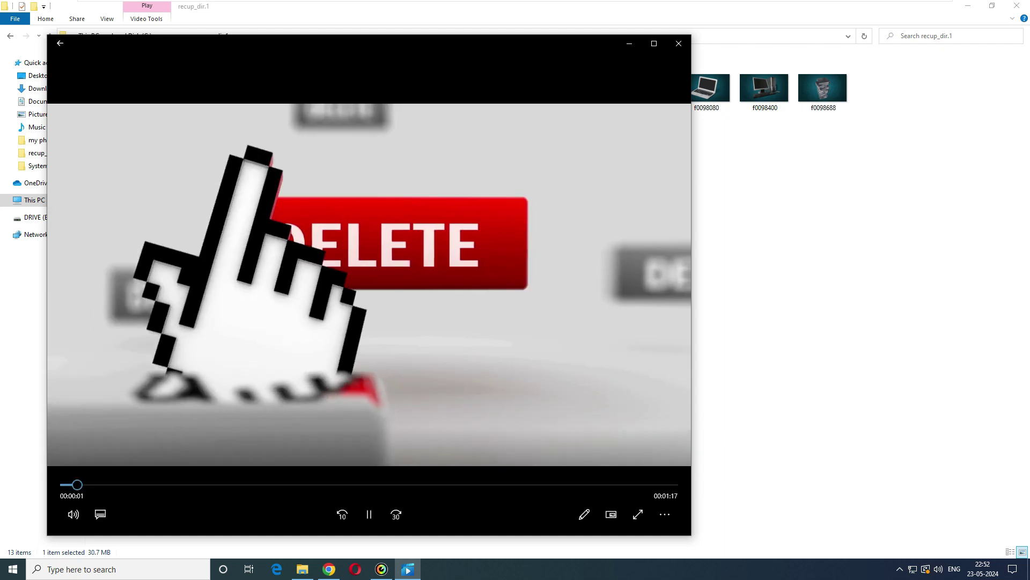
left_click(679, 43)
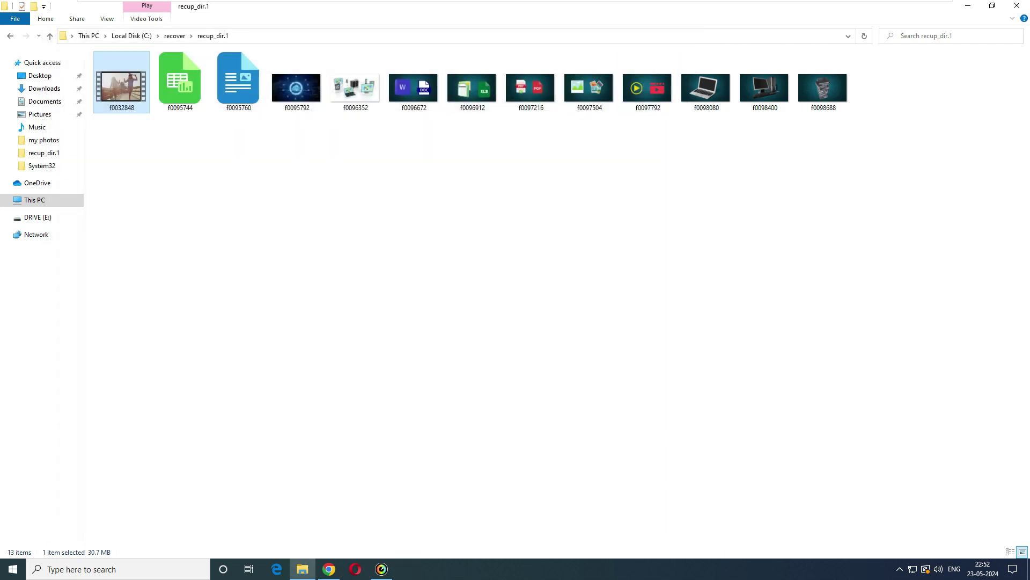
- Close the recup_dir.1 folder window and quit QPhotoRec
left_click(1017, 5)
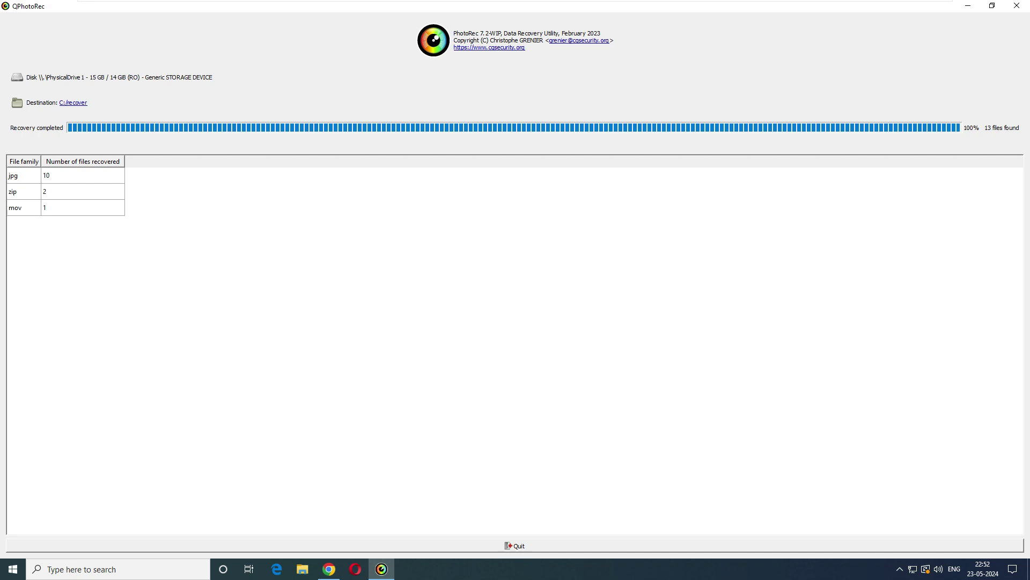
left_click(515, 546)
- Quick-format DRIVE (E:) as FAT32 with an 8192-byte allocation unit size and the volume label DRIVE
left_click(302, 568)
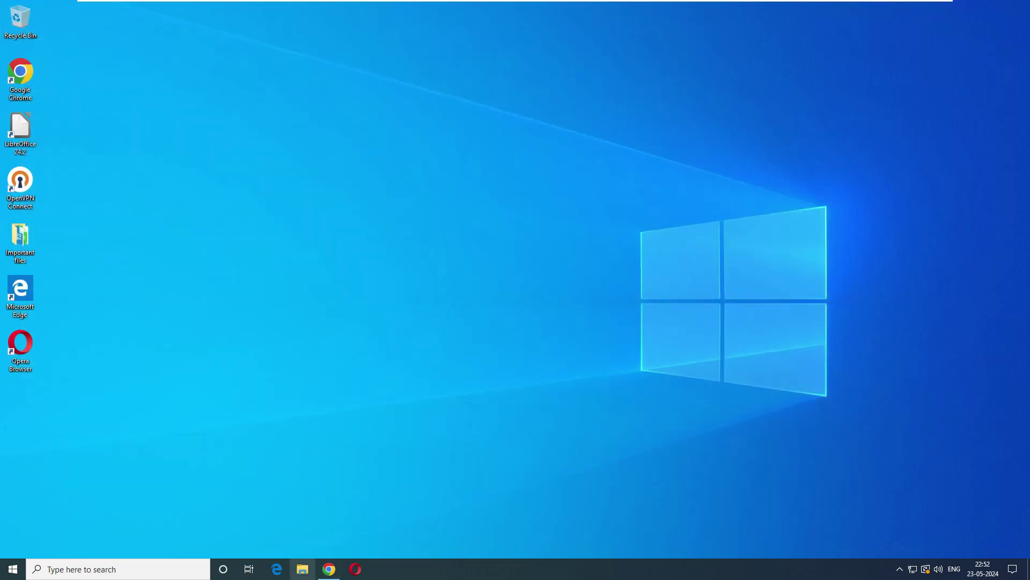
left_click(303, 569)
left_click(37, 217)
right_click(43, 215)
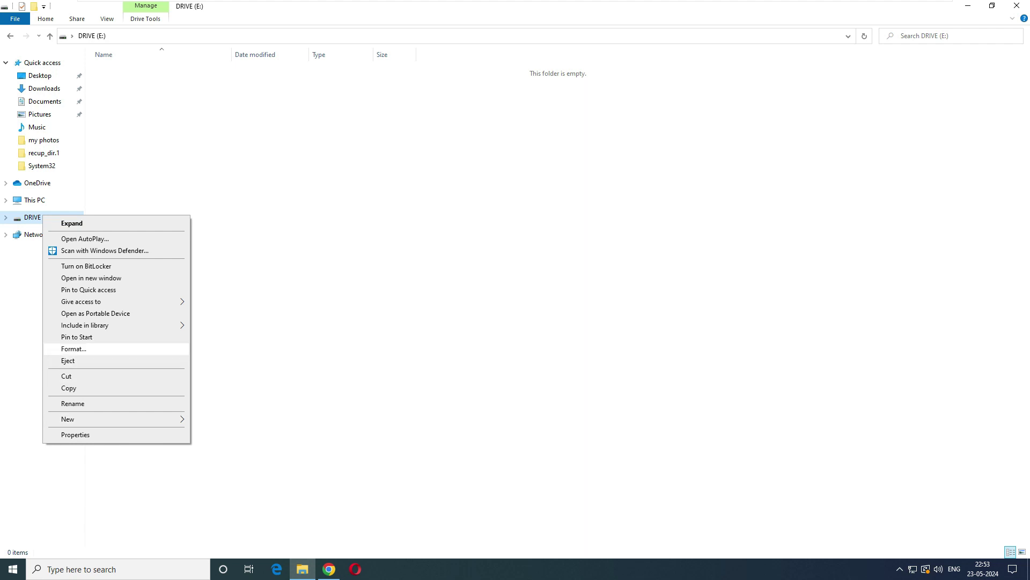
left_click(73, 348)
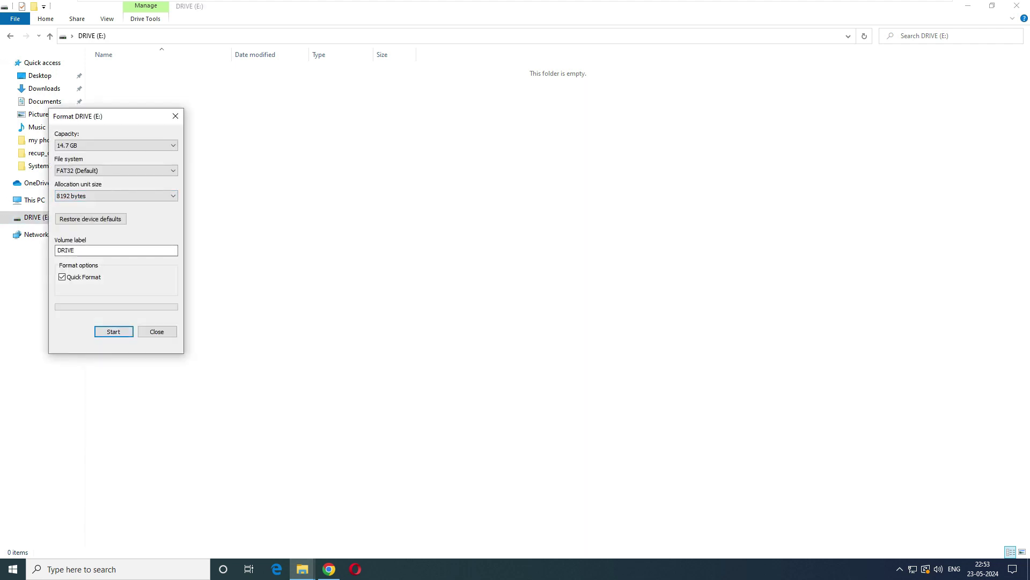
left_click(113, 331)
left_click(540, 285)
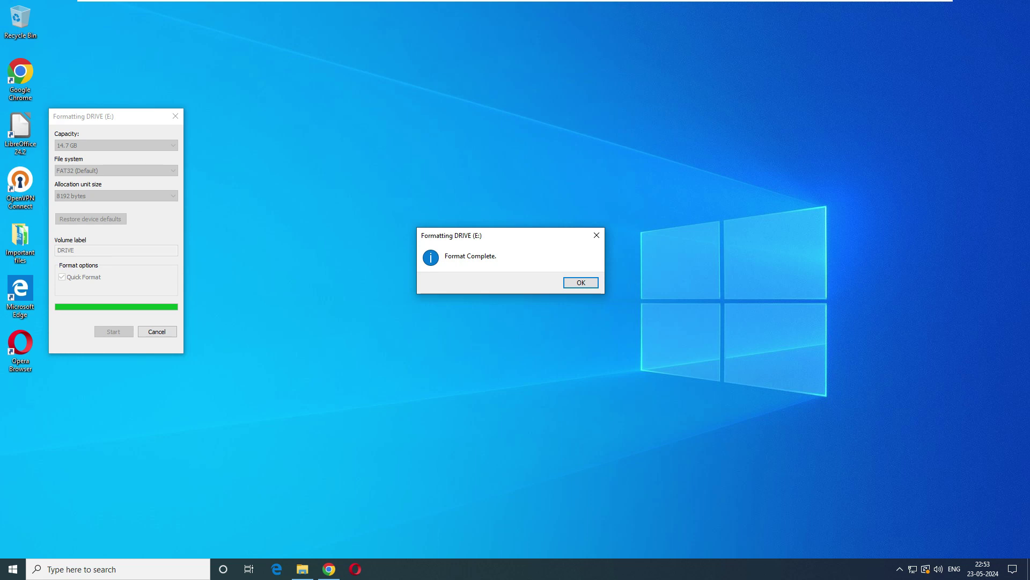
key("Return")
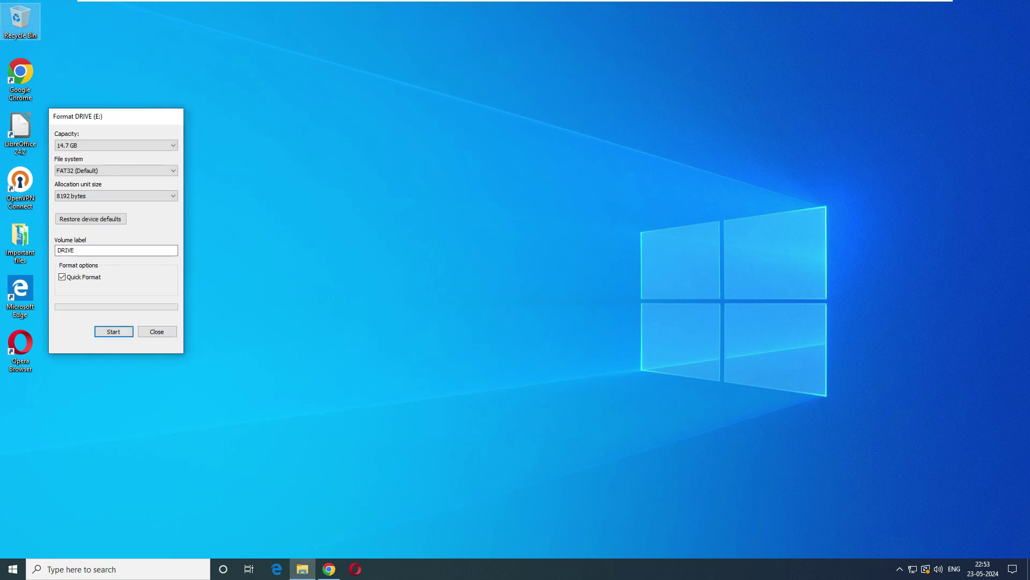
key("Escape")
- Launch qphotorec_win from the testdisk-7.2 folder inside testdisk-7.2.win64 in Downloads
left_click(302, 569)
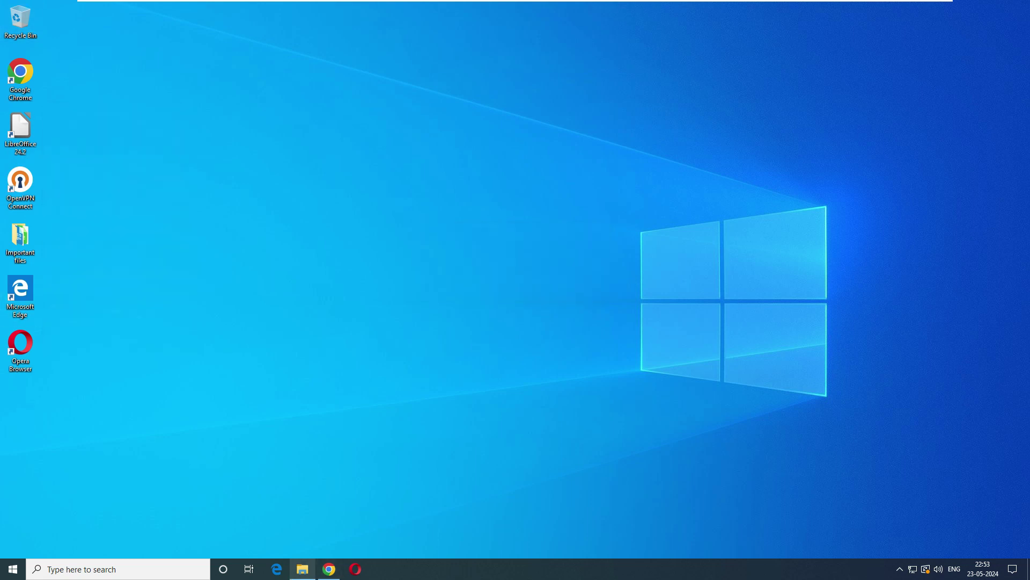
left_click(44, 89)
double_click(132, 97)
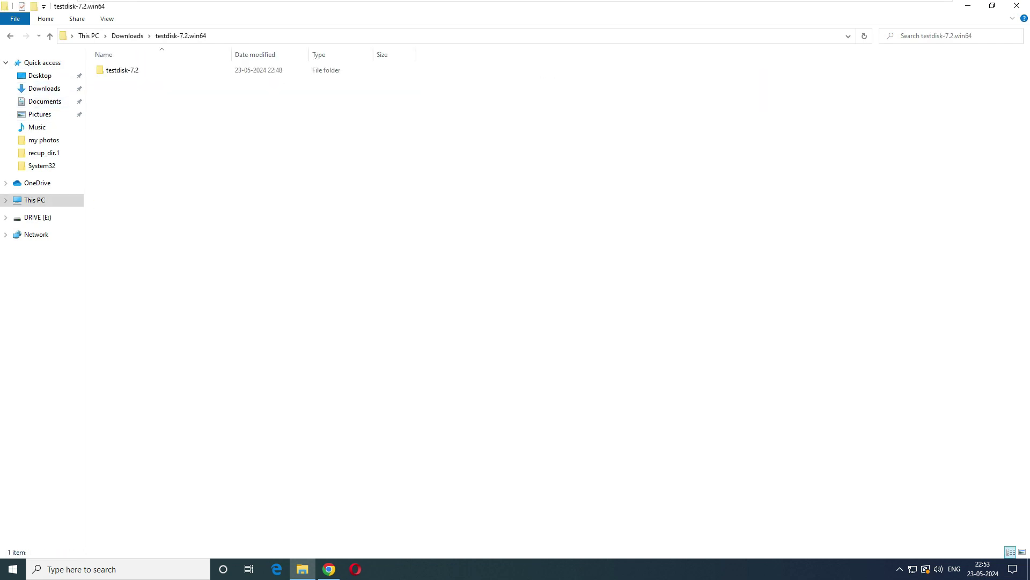
double_click(122, 69)
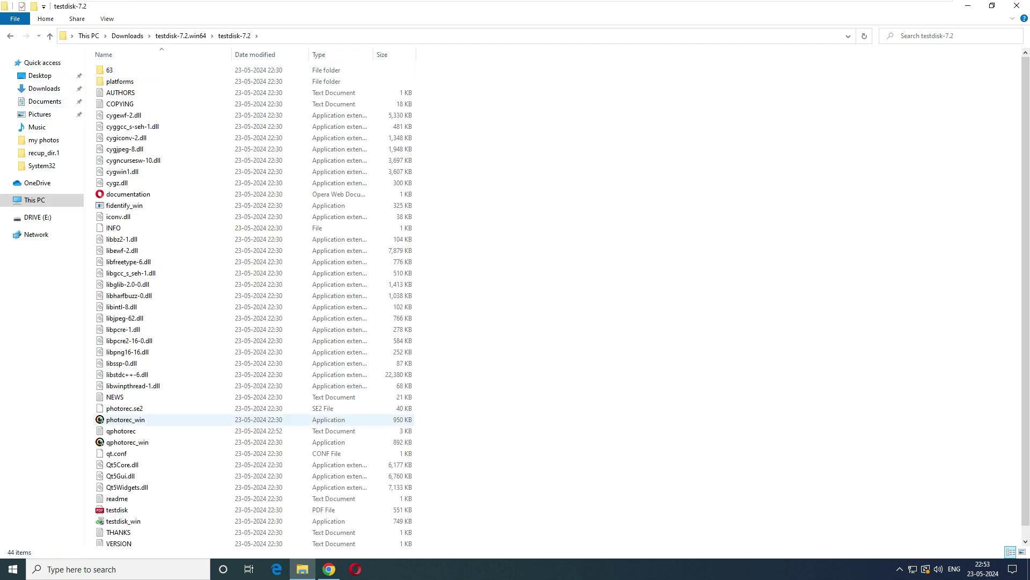
scroll(123, 449, "down", 1)
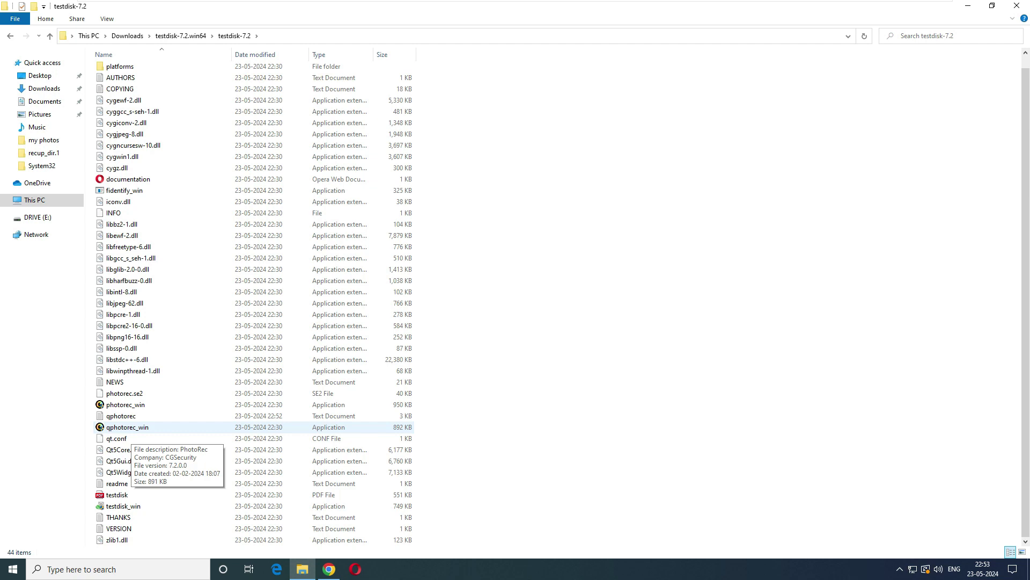
double_click(128, 427)
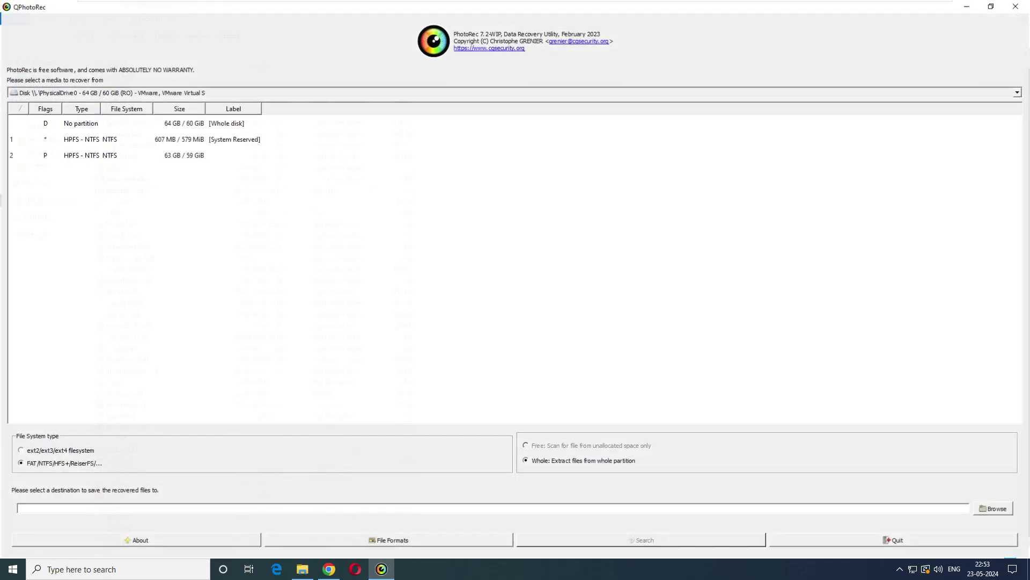
- Choose the 15 GB Generic STORAGE DEVICE as the recovery media and set extraction to the whole partition
left_click(161, 92)
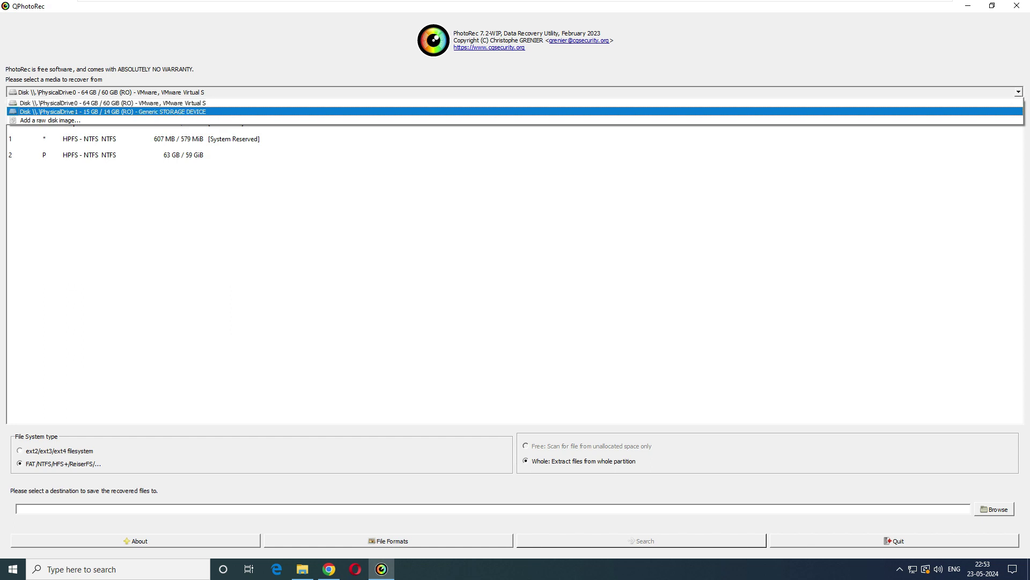
key("Return")
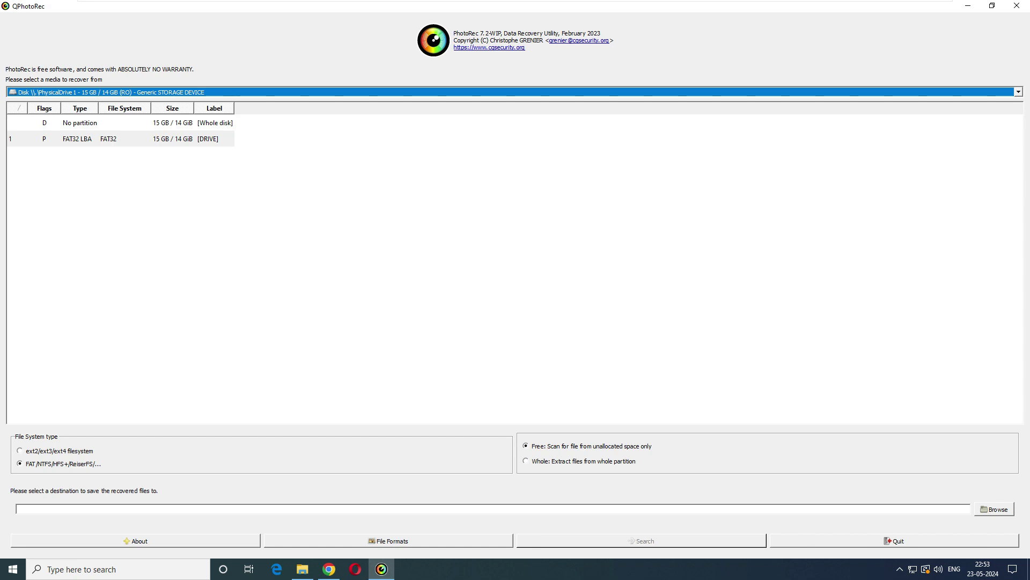
left_click(526, 461)
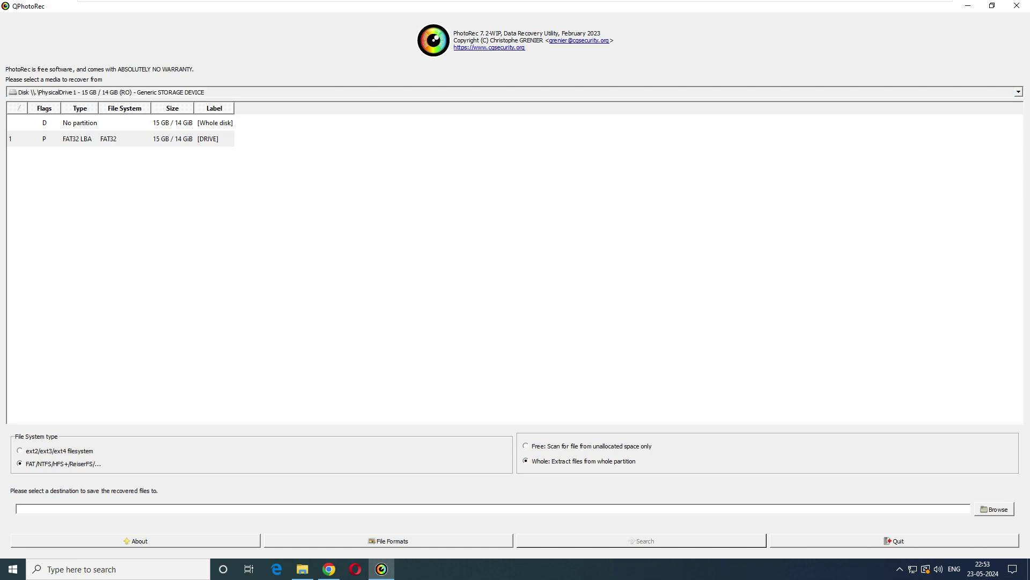
- Create a folder named recover on the Desktop and set it as the destination for the recovered files
left_click(994, 509)
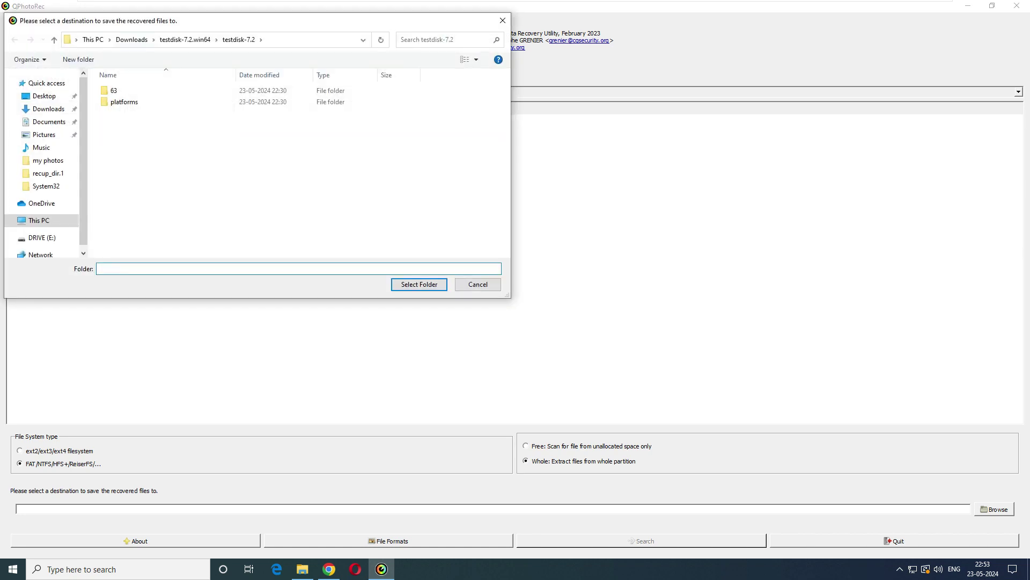
left_click(44, 95)
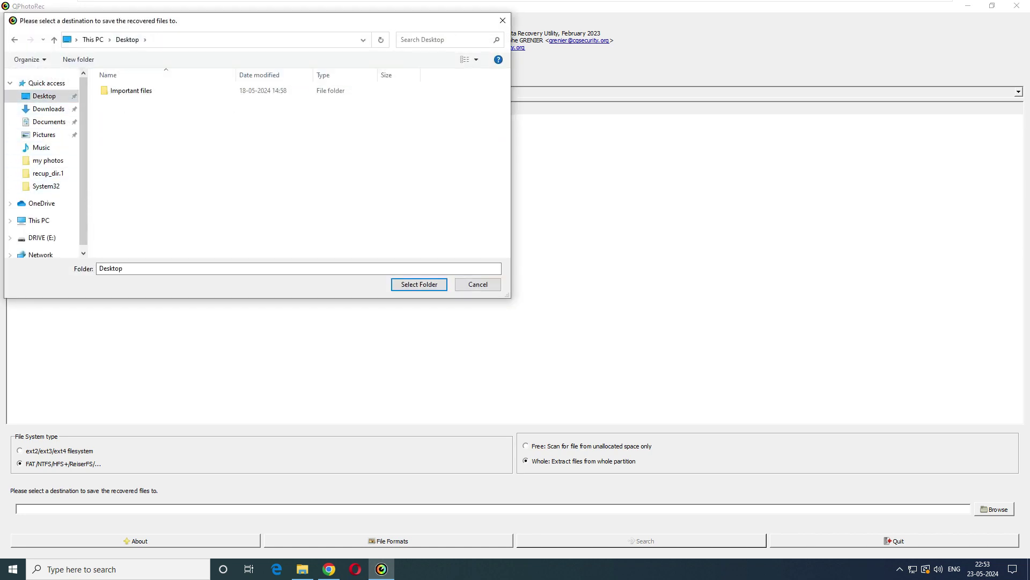
left_click(79, 59)
type("recover")
key("Return")
key("Return")
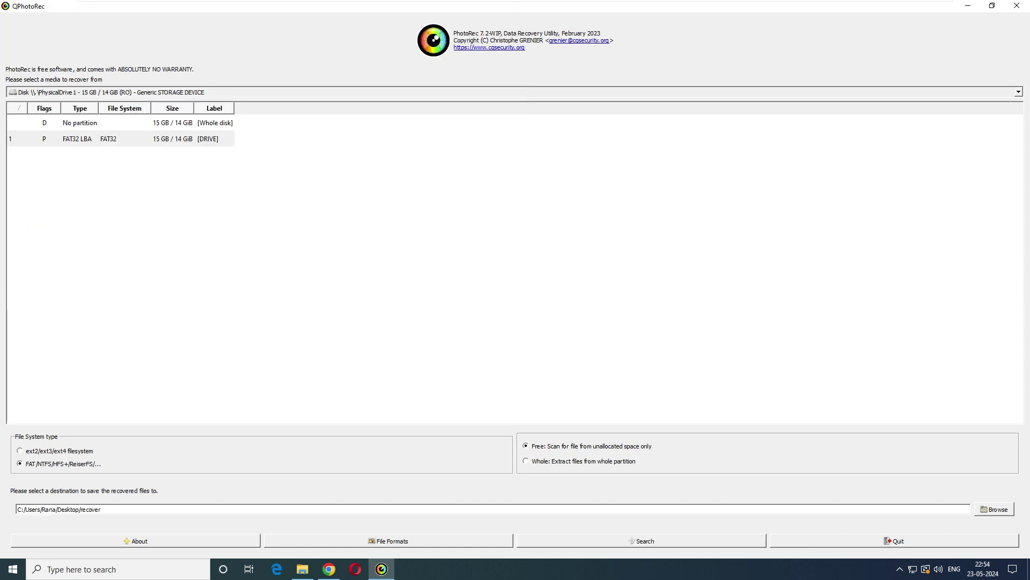
left_click_drag(102, 510, 17, 509)
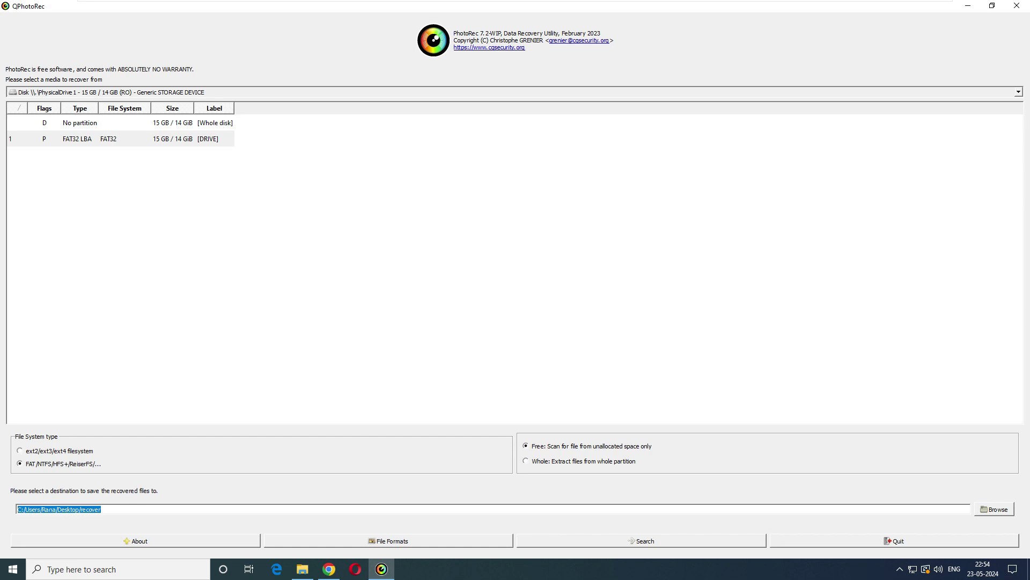
key("End")
key("shift+Left")
key("shift+Left")
key("shift+Left")
key("shift+Left")
key("shift+Left")
key("shift+Left")
key("shift+Left")
- Review the list of file formats to recover, accept it, and run the search on the whole FAT32 partition
left_click(389, 541)
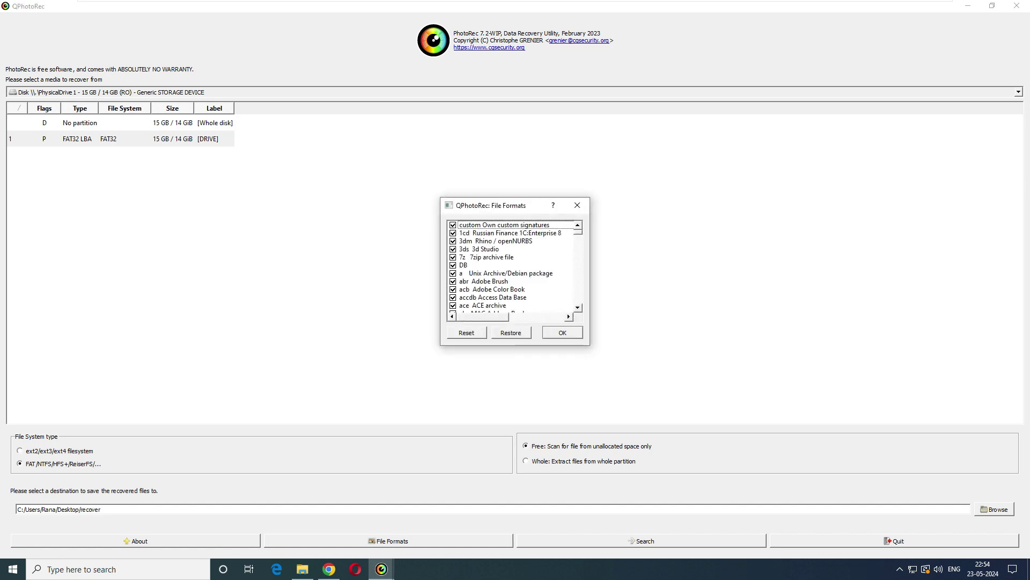
left_click_drag(578, 232, 578, 256)
key("Home")
key("Return")
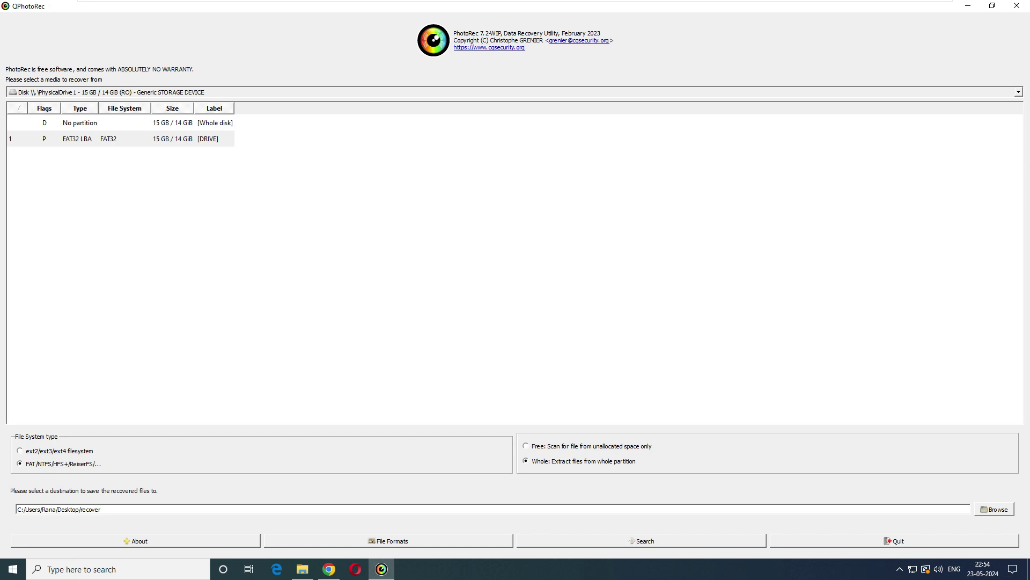
left_click(641, 540)
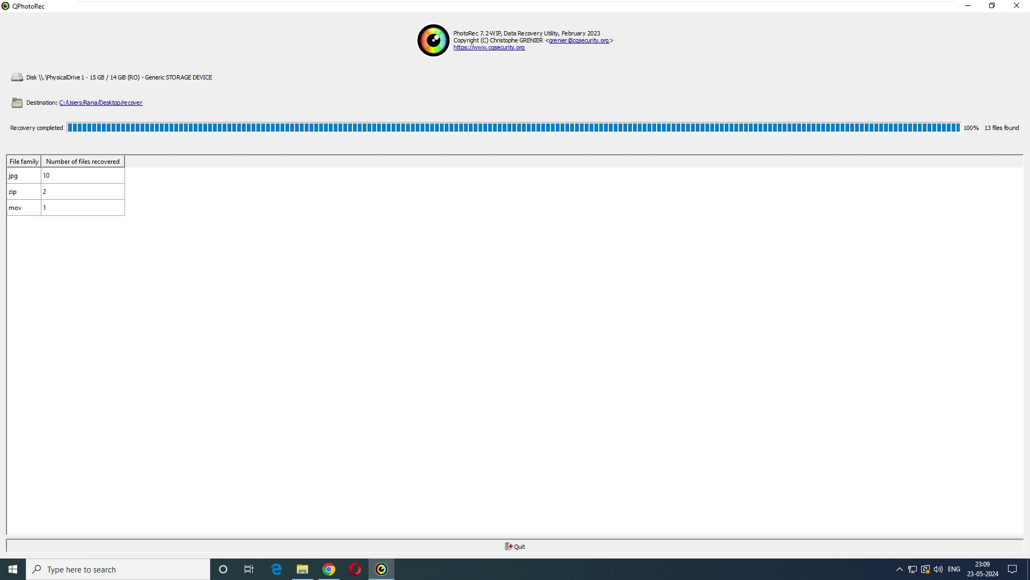
- Quit QPhotoRec and open the recup_dir.1 folder inside the recover folder on the Desktop
left_click(515, 545)
left_click(1018, 6)
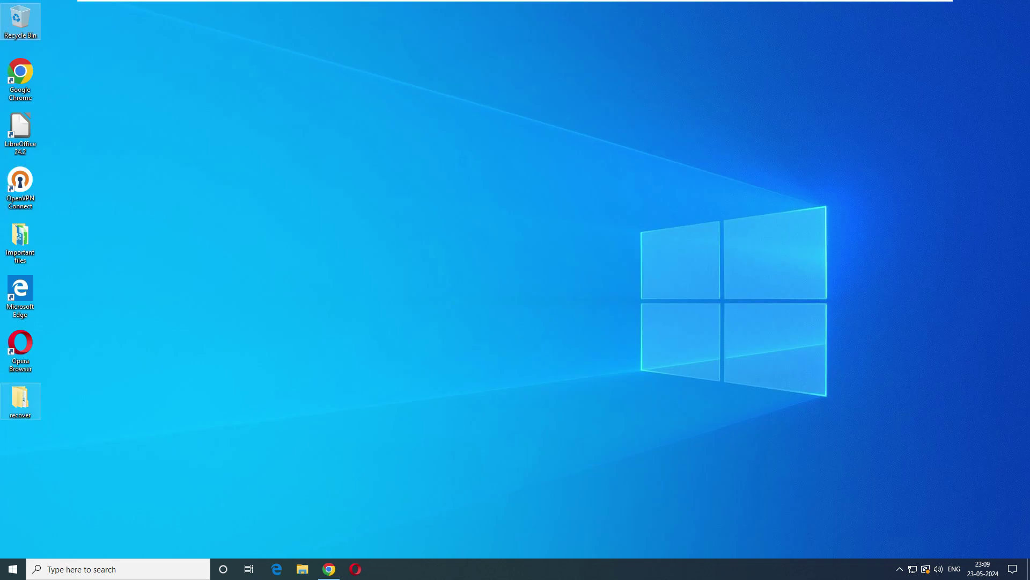
double_click(20, 399)
double_click(121, 69)
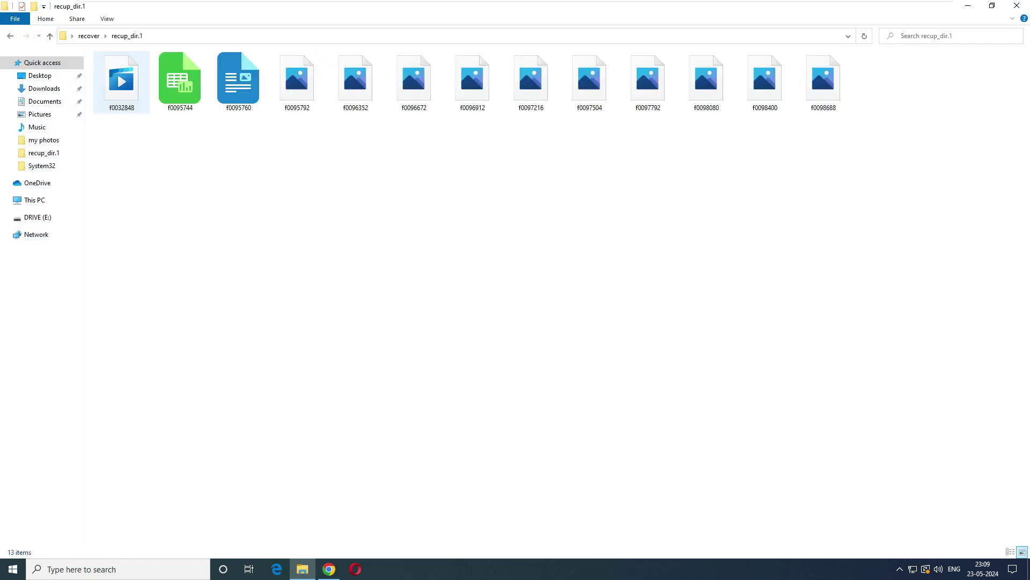
- View the recovered images f0095792, f0096352 and f0096912 one at a time, closing each after viewing
left_click_drag(928, 149, 342, 86)
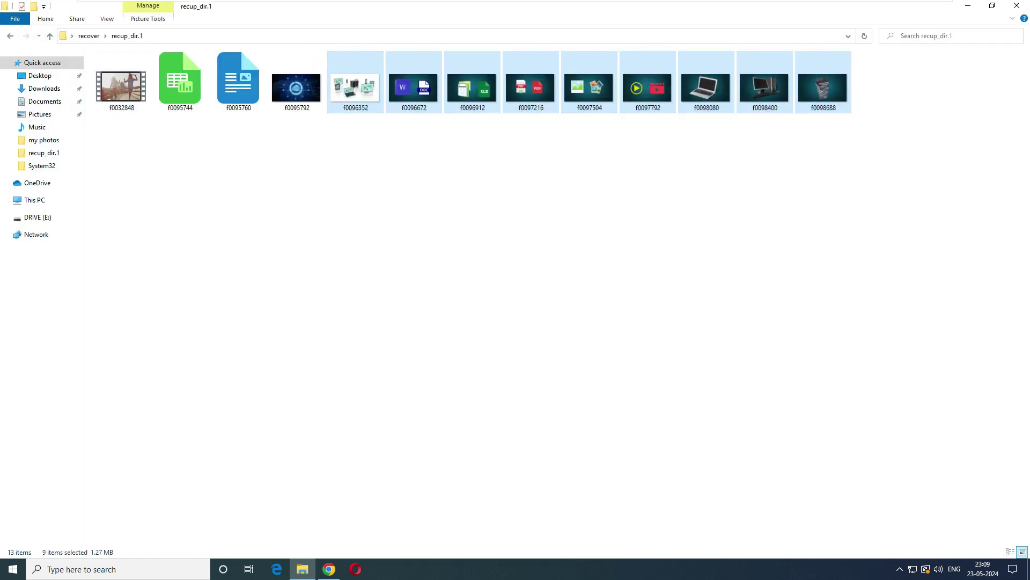
left_click(365, 198)
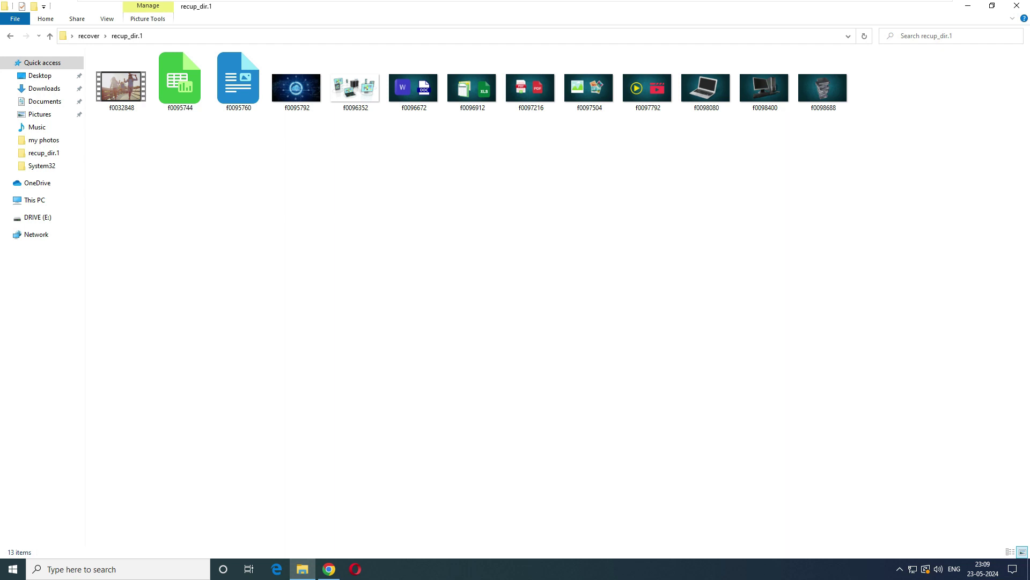
double_click(296, 88)
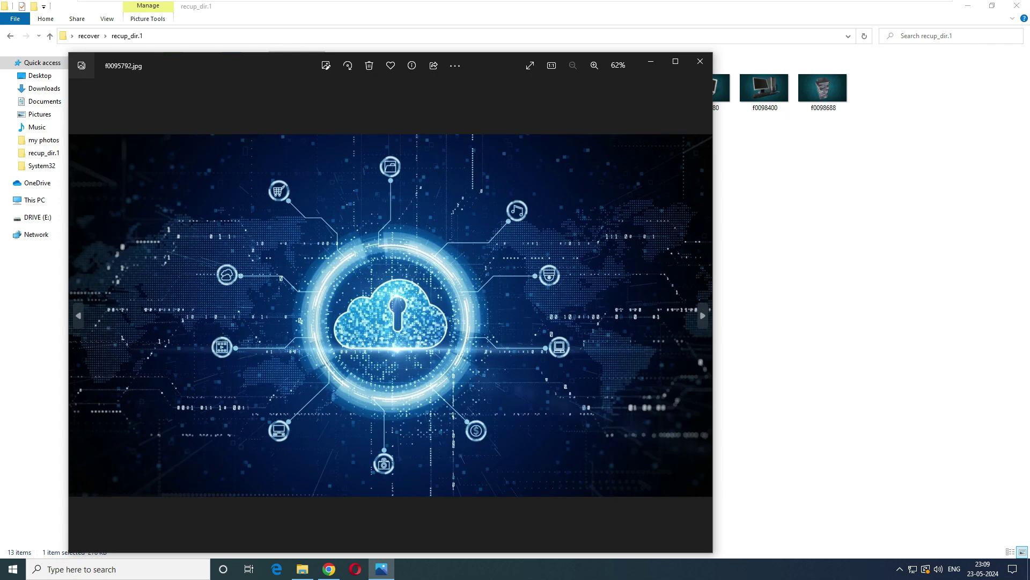
left_click(701, 61)
double_click(355, 87)
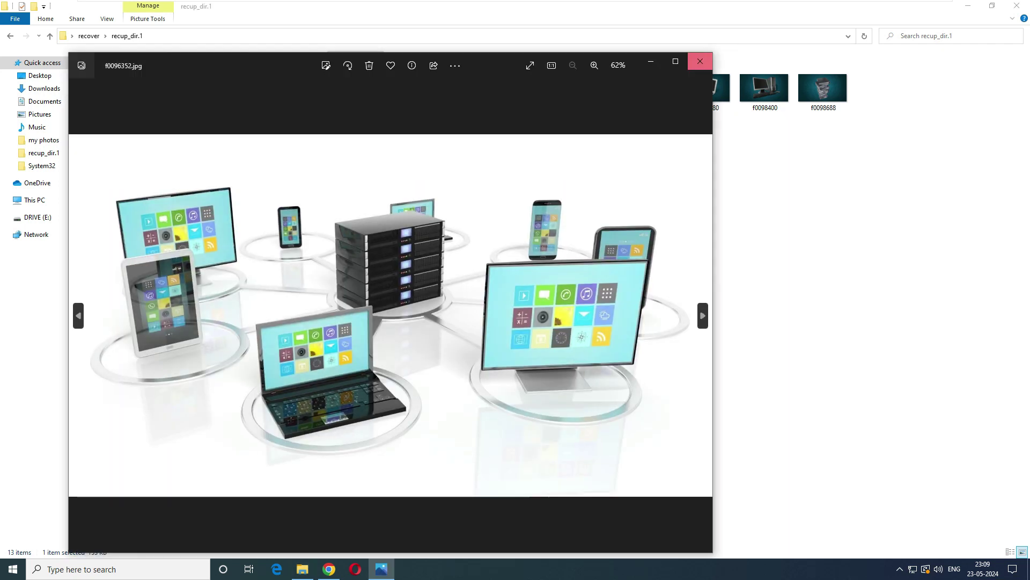
left_click(701, 61)
double_click(473, 88)
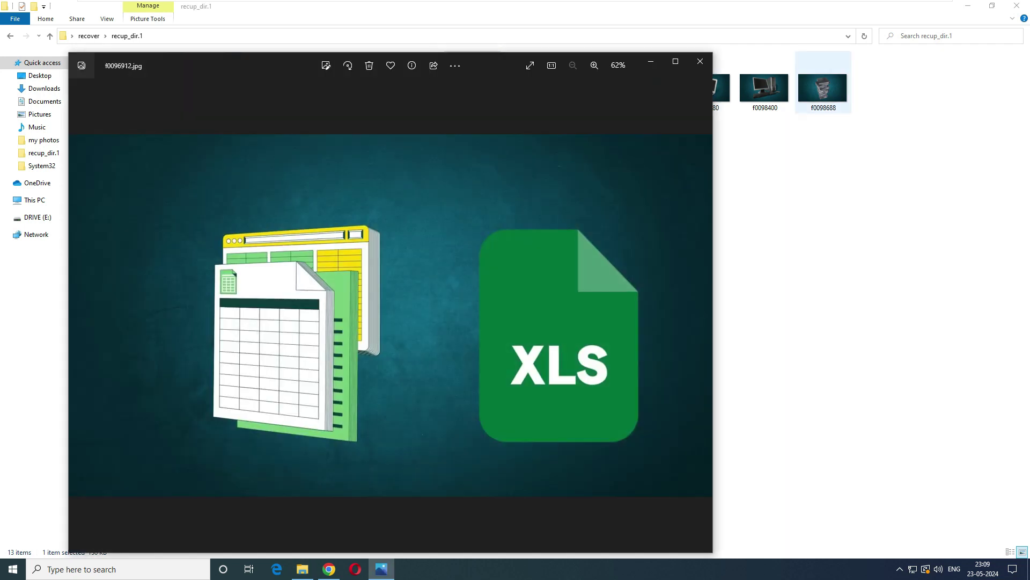
left_click(700, 61)
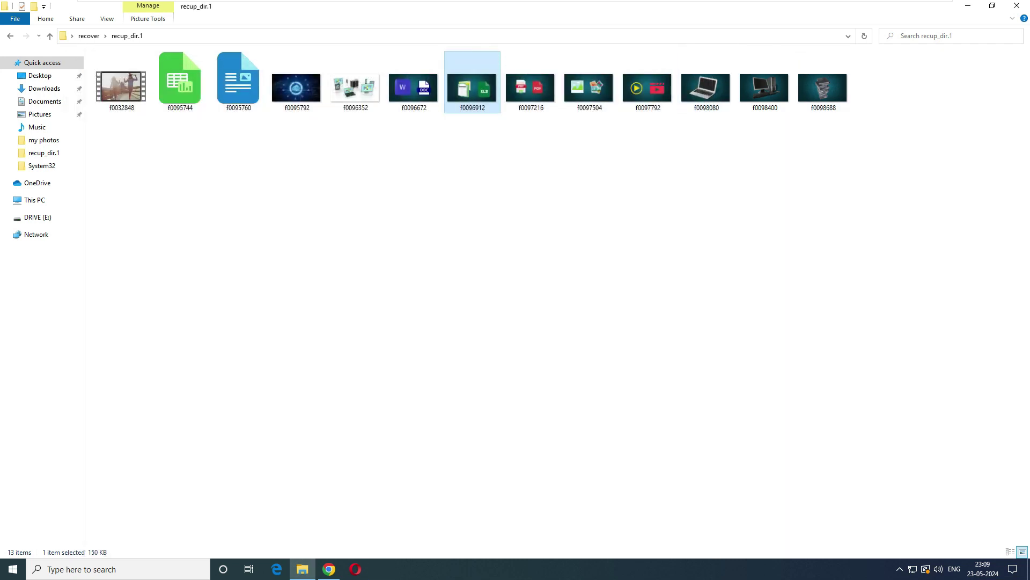
- Open the recovered spreadsheet f0095744 and the document f0095760 in turn, closing each after checking its contents
left_click_drag(953, 125, 153, 63)
left_click(183, 161)
left_click(181, 83)
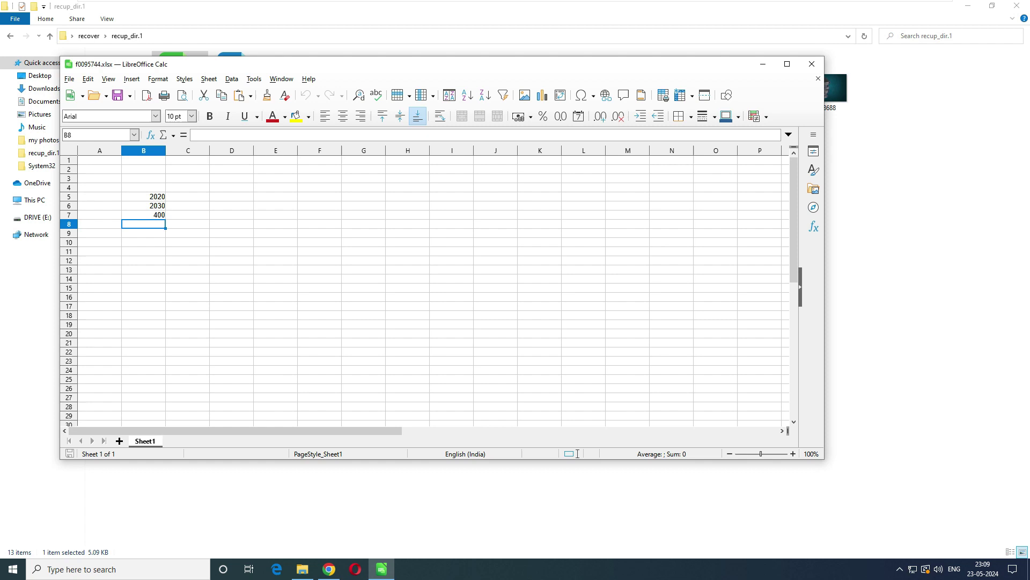
left_click(231, 234)
left_click_drag(188, 224, 143, 187)
left_click(812, 64)
left_click(238, 82)
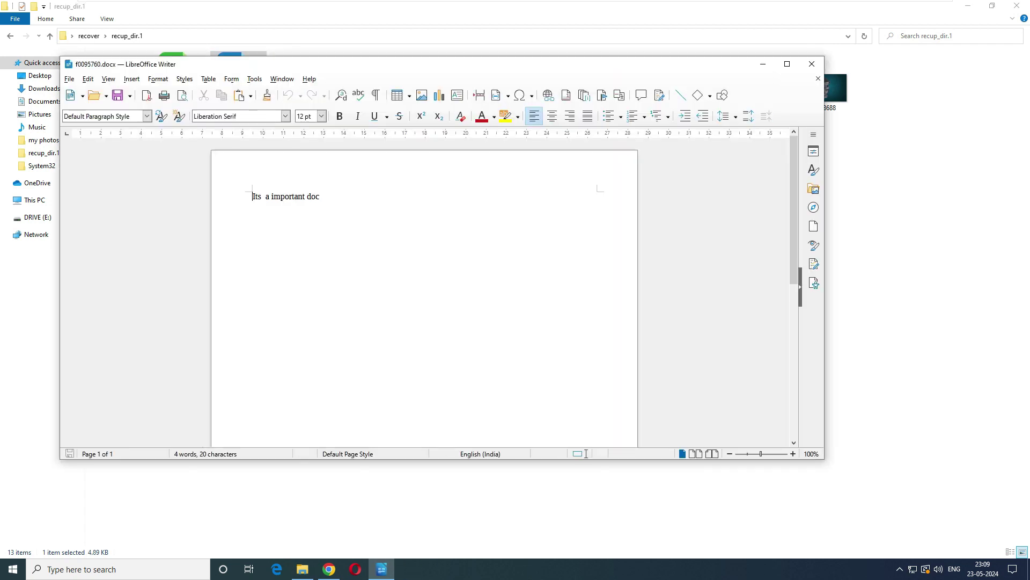
left_click(811, 64)
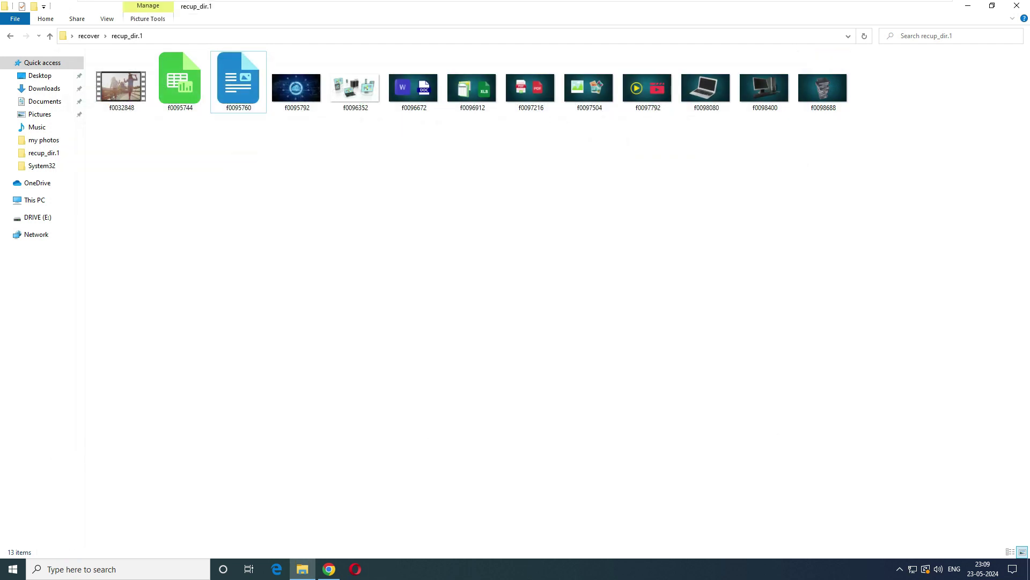